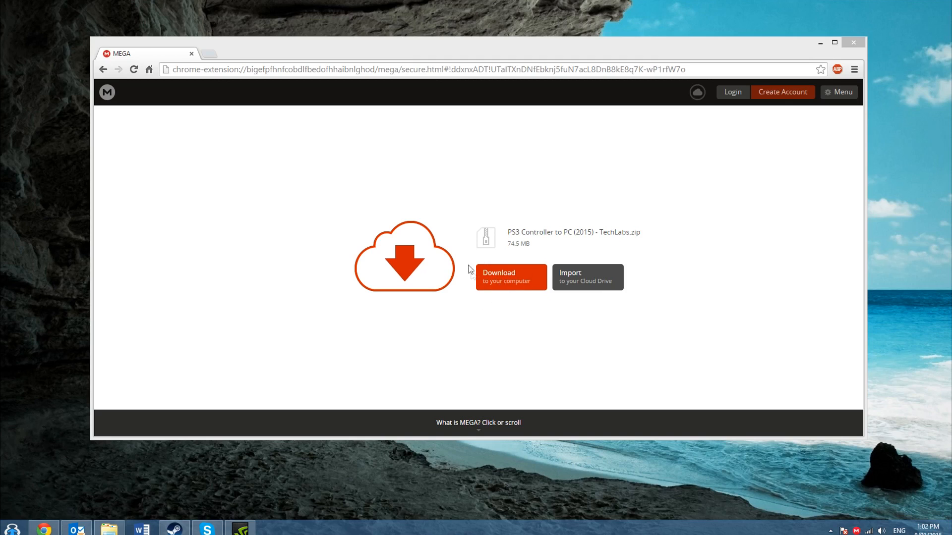
Download PS3 Controller to PC (2015) - TechLabs.zip to the computer and extract it into a folder of the same name
{"action": "left_click", "coordinate": [510, 281]}
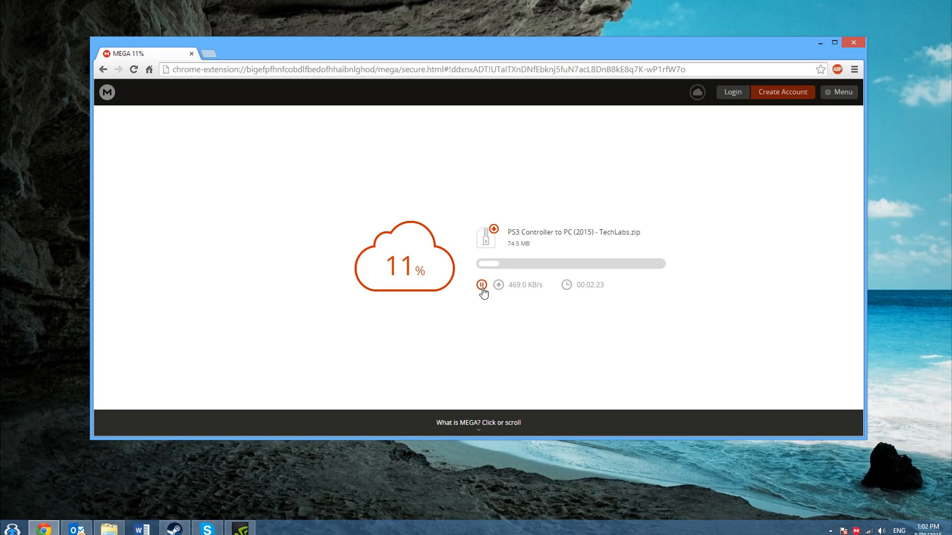
{"action": "left_click", "coordinate": [820, 44]}
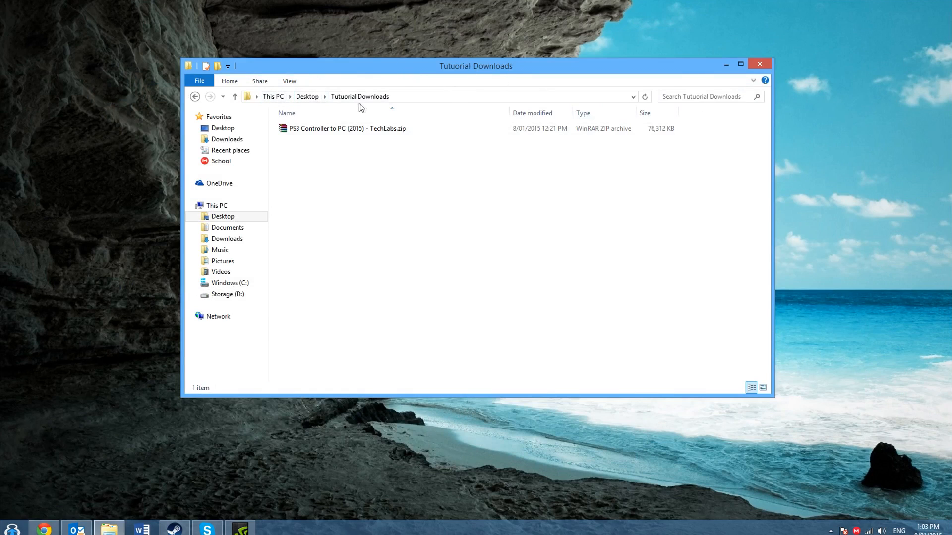
{"action": "left_click", "coordinate": [333, 132]}
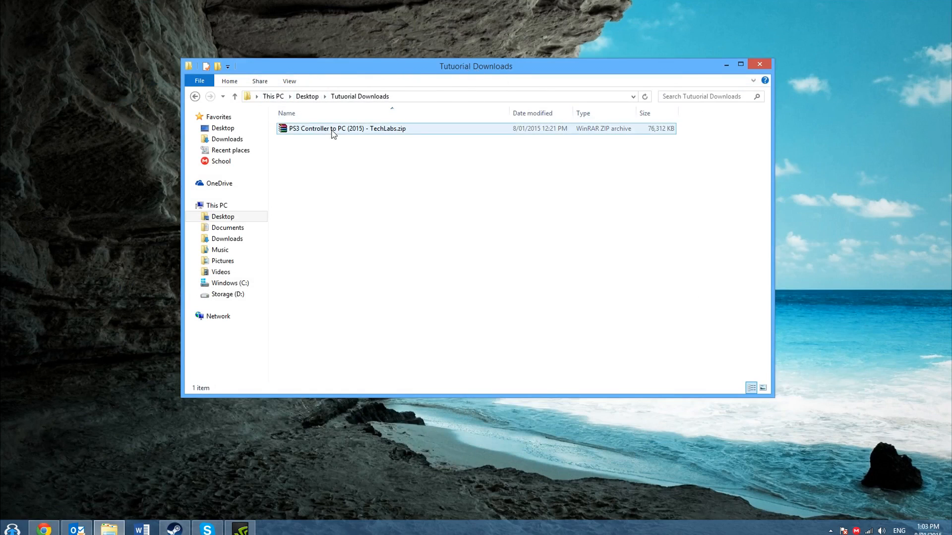
{"action": "left_click", "coordinate": [306, 130]}
{"action": "right_click", "coordinate": [306, 130]}
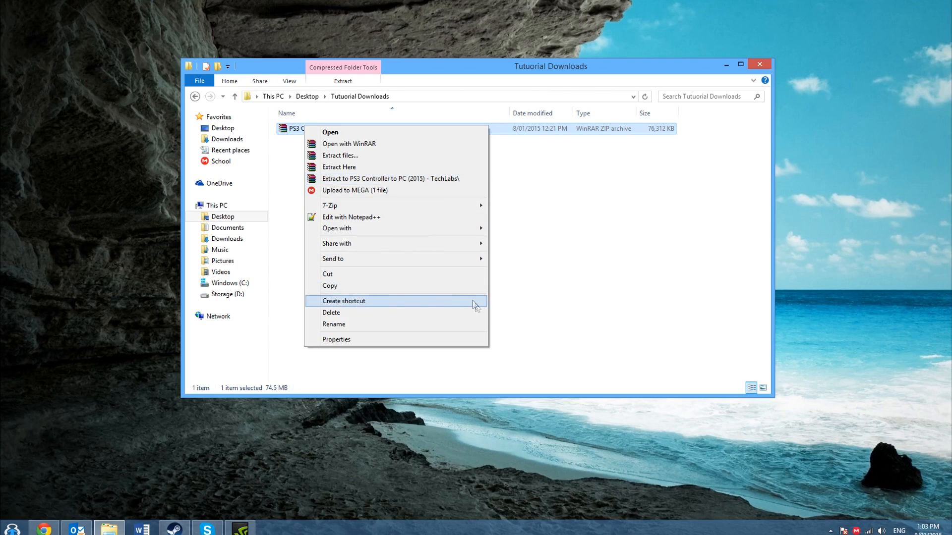
{"action": "left_click", "coordinate": [415, 179]}
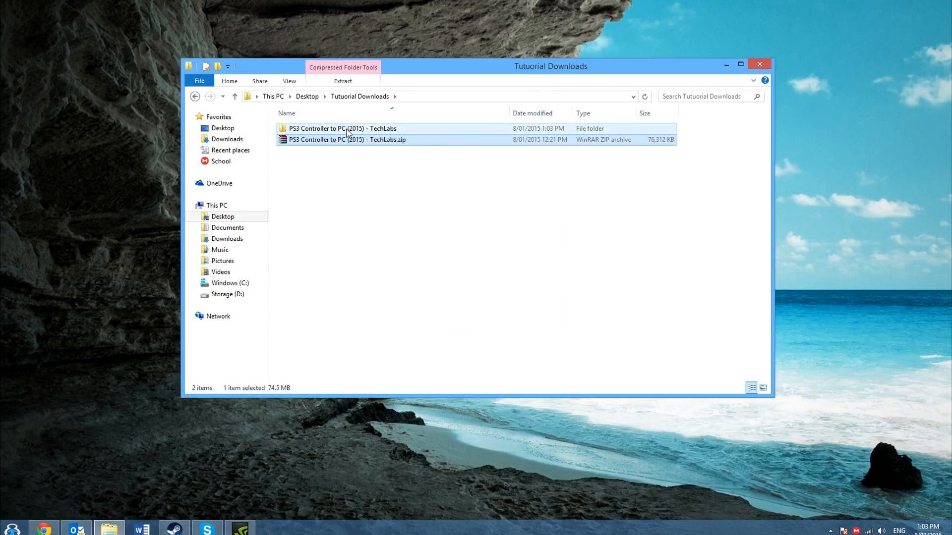
Open the extracted PS3 Controller to PC (2015) - TechLabs folder down to the level holding the driver folders
{"action": "double_click", "coordinate": [347, 131]}
{"action": "left_click", "coordinate": [380, 135]}
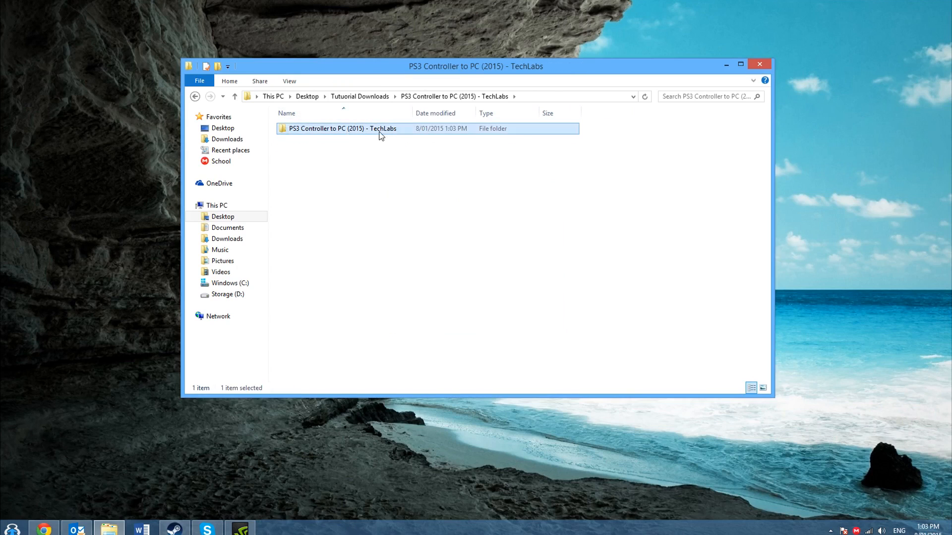
{"action": "double_click", "coordinate": [381, 134]}
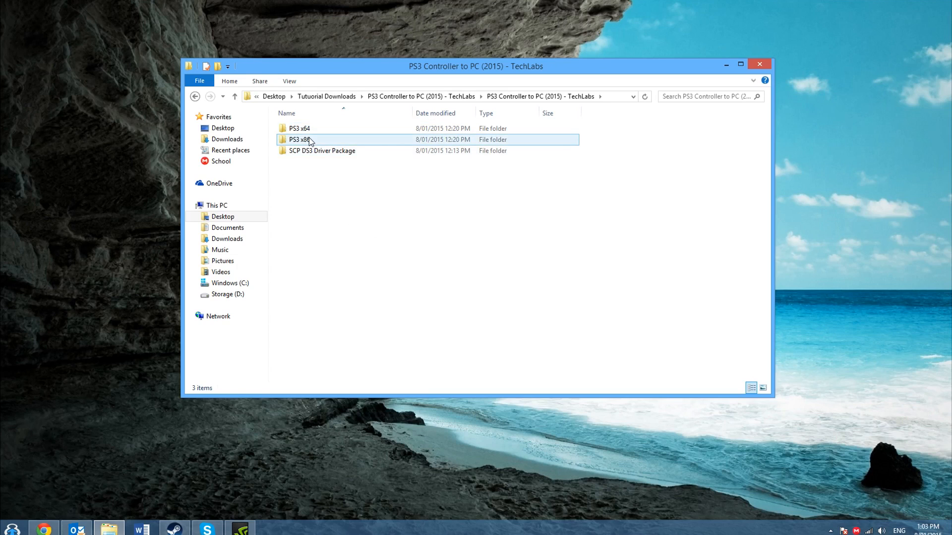
{"action": "left_click", "coordinate": [321, 130]}
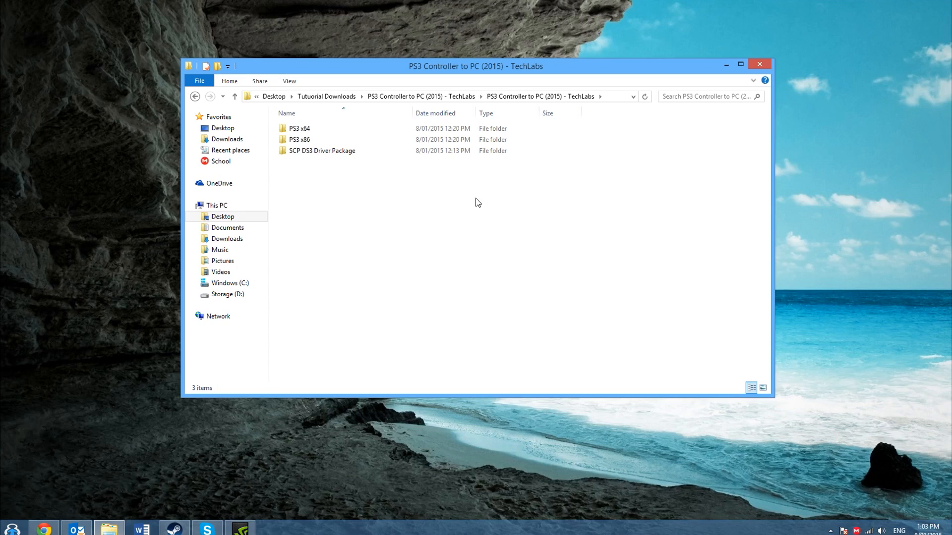
Open Devices and Printers under the Control Panel's Hardware and Sound settings
{"action": "key", "text": "super"}
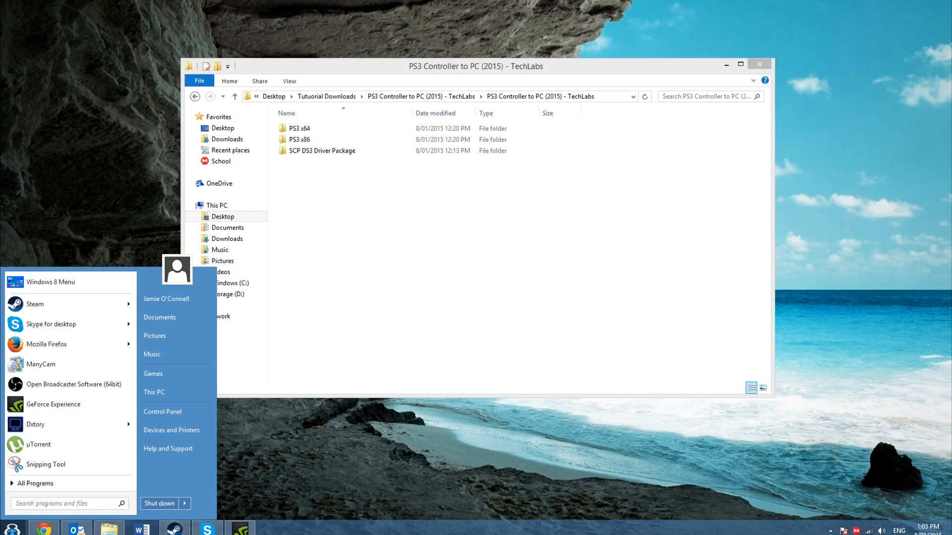
{"action": "left_click", "coordinate": [192, 412]}
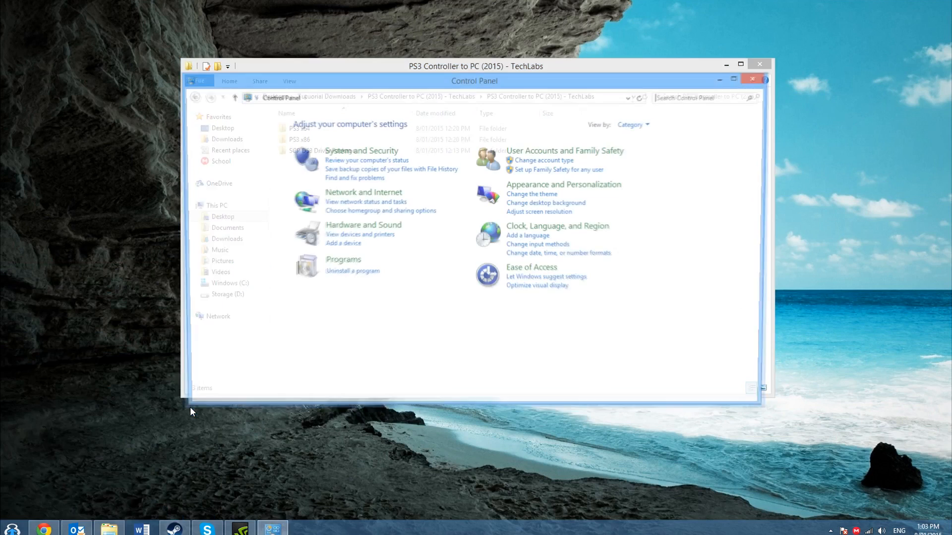
{"action": "left_click", "coordinate": [341, 229]}
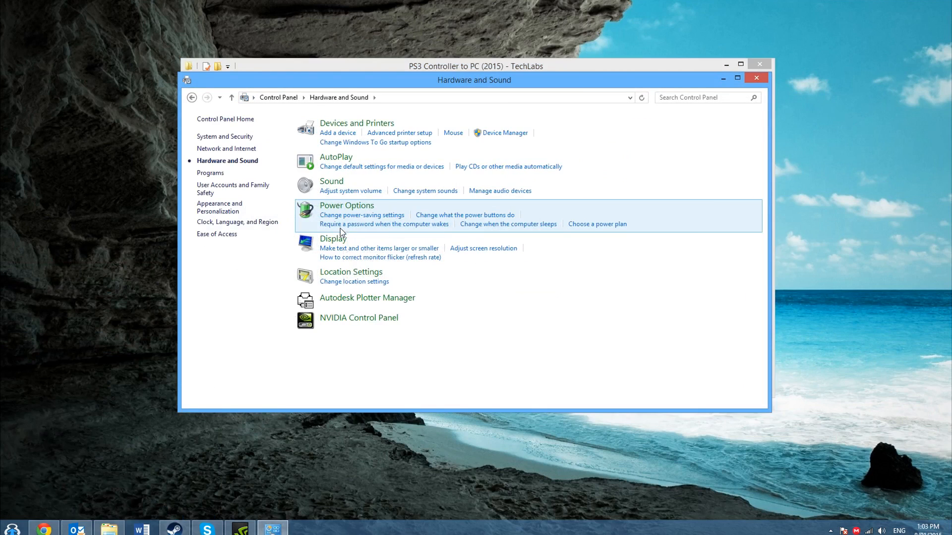
{"action": "left_click", "coordinate": [346, 124]}
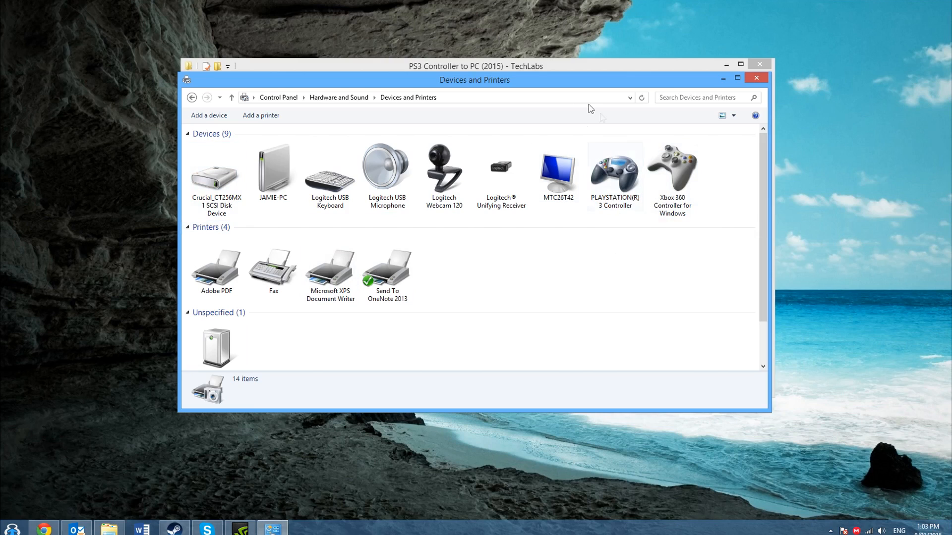
Open the PLAYSTATION(R)3 Controller's properties and bring up the detailed properties of its hardware function
{"action": "right_click", "coordinate": [614, 171]}
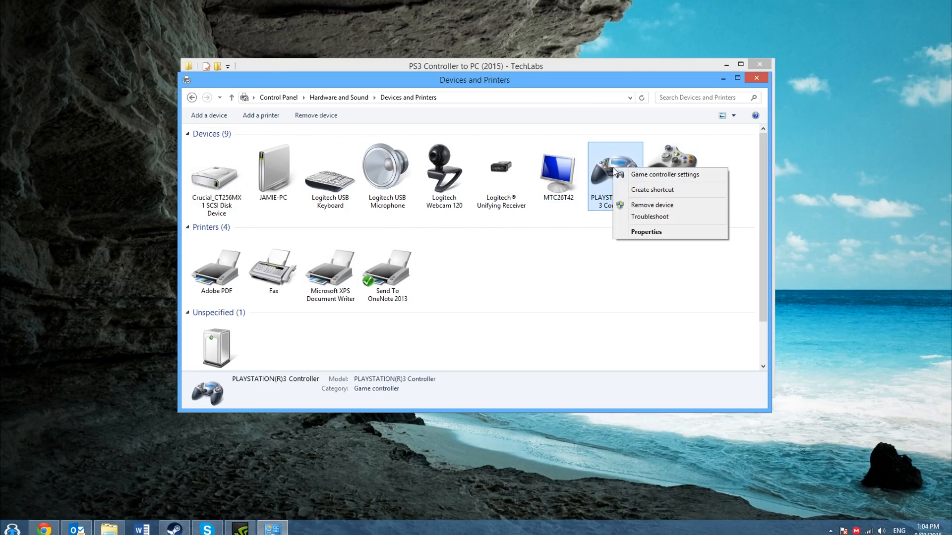
{"action": "left_click", "coordinate": [640, 231]}
{"action": "left_click_drag", "start_coordinate": [705, 183], "coordinate": [462, 121]}
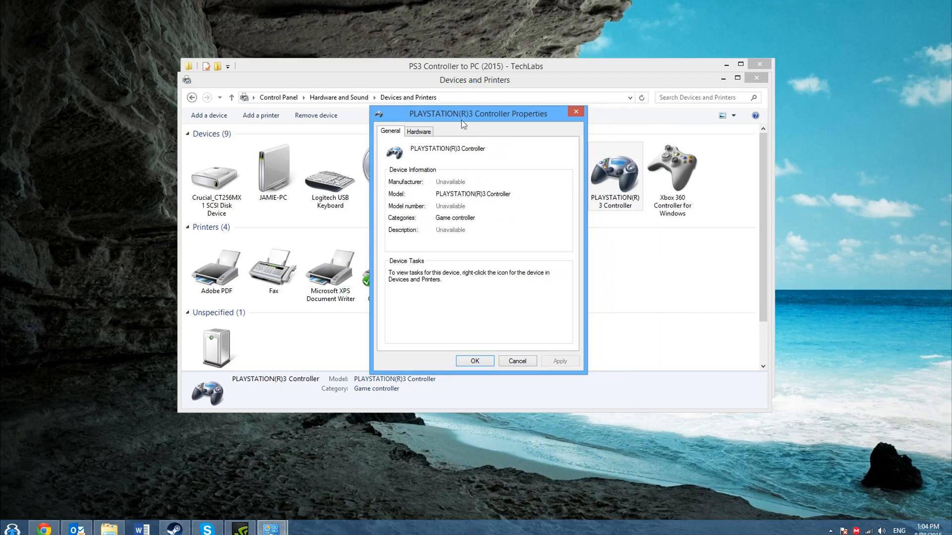
{"action": "left_click", "coordinate": [420, 133]}
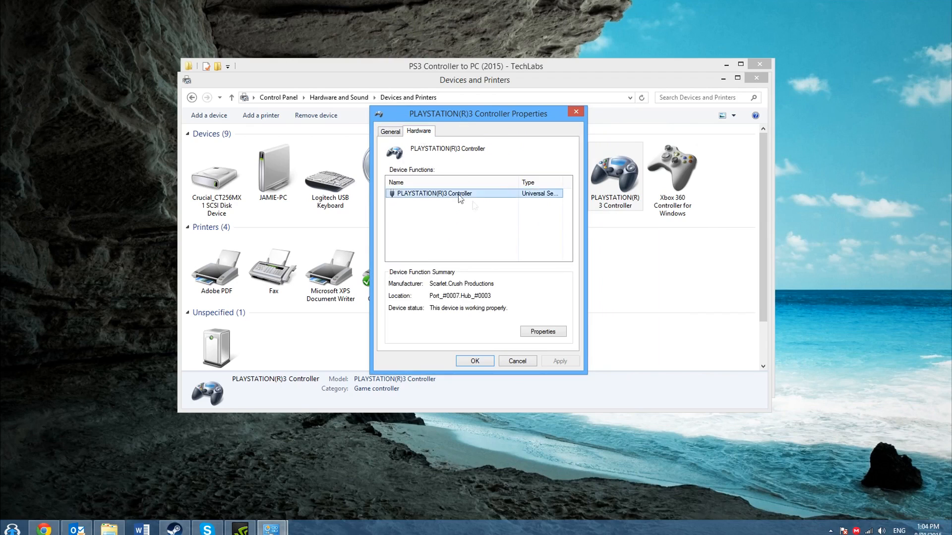
{"action": "left_click", "coordinate": [505, 195]}
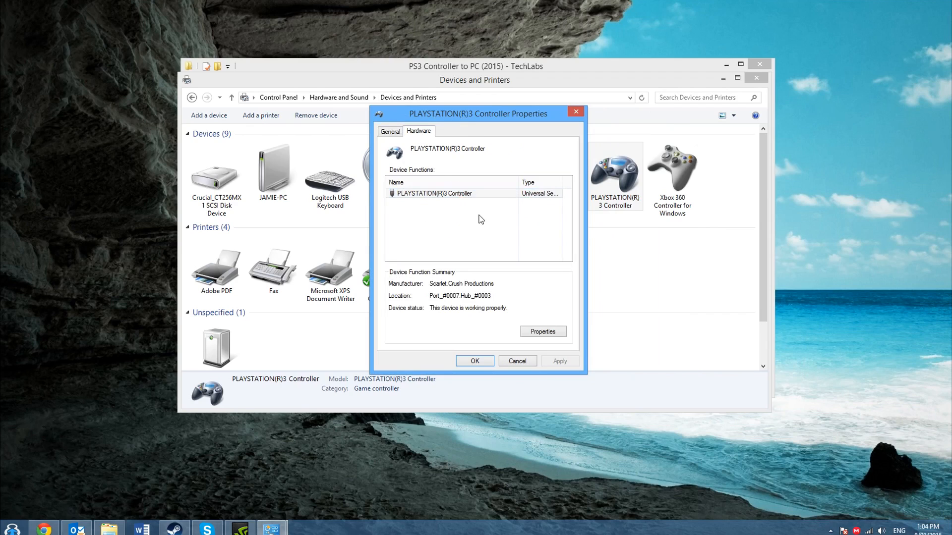
{"action": "left_click", "coordinate": [554, 331]}
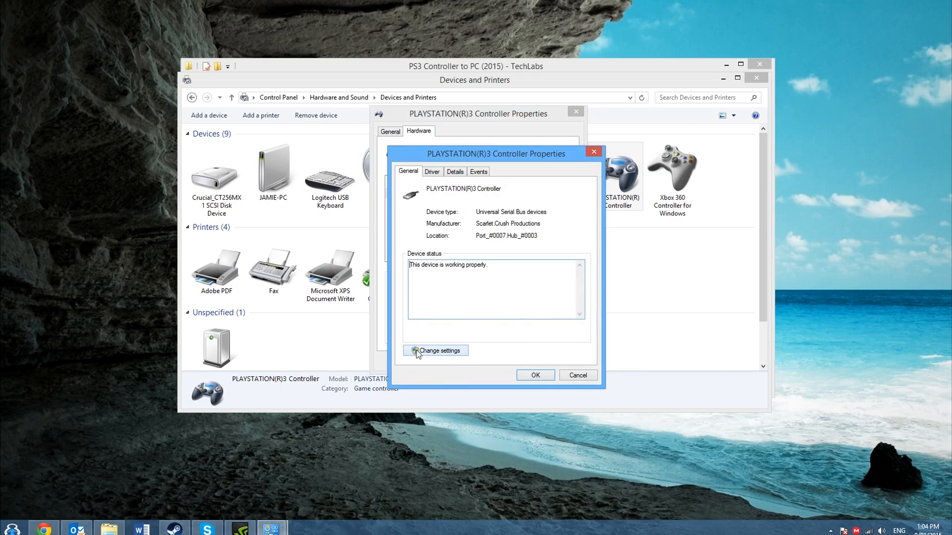
Enable changing the controller's settings and show its driver options
{"action": "left_click", "coordinate": [432, 350]}
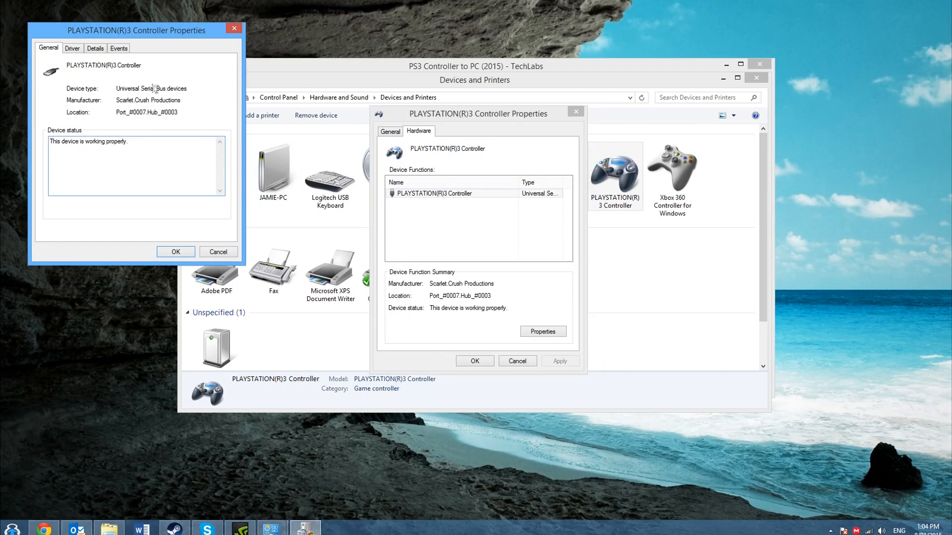
{"action": "left_click_drag", "start_coordinate": [150, 23], "coordinate": [517, 124]}
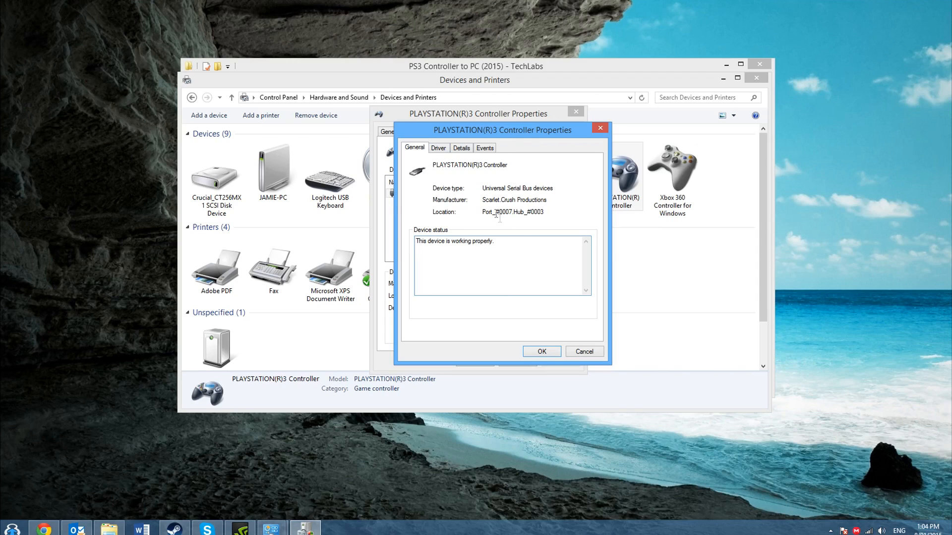
{"action": "left_click", "coordinate": [441, 151]}
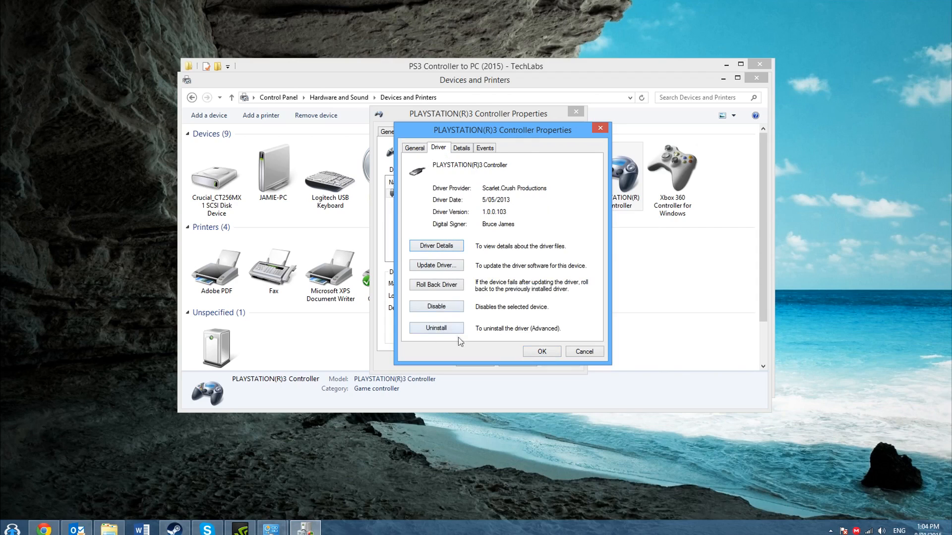
Update the controller's driver manually, using the PS3 x64 folder in the extracted download as the driver location
{"action": "left_click", "coordinate": [444, 267]}
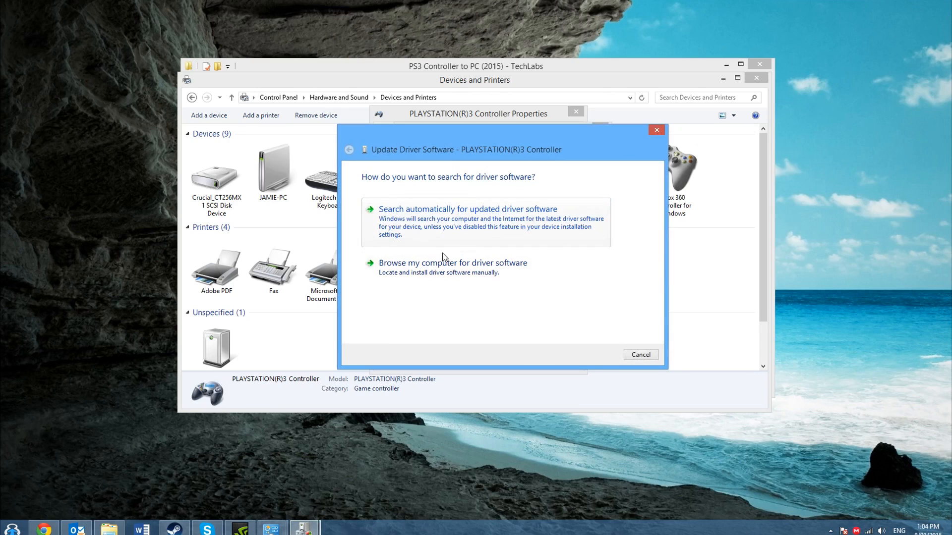
{"action": "left_click", "coordinate": [392, 282]}
{"action": "left_click", "coordinate": [593, 218]}
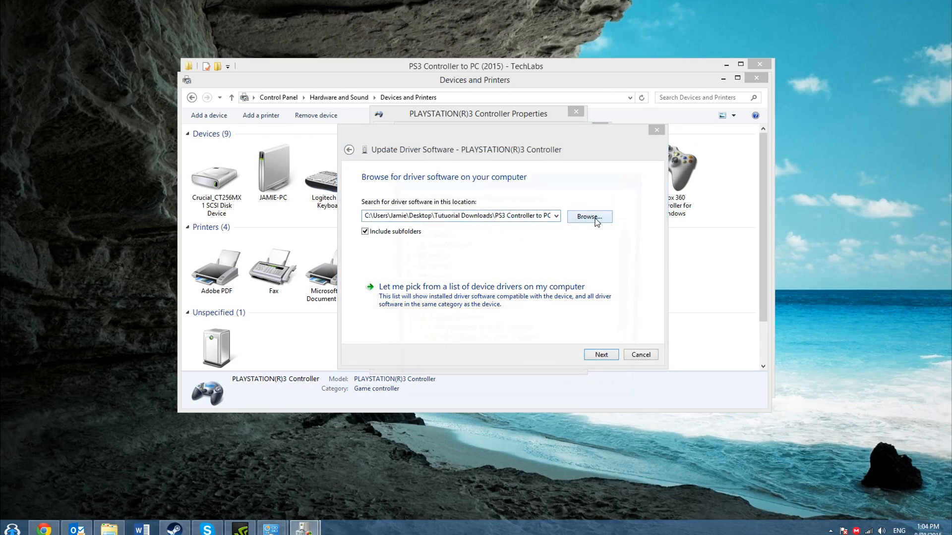
{"action": "scroll", "coordinate": [631, 287], "scroll_direction": "down", "scroll_amount": 1}
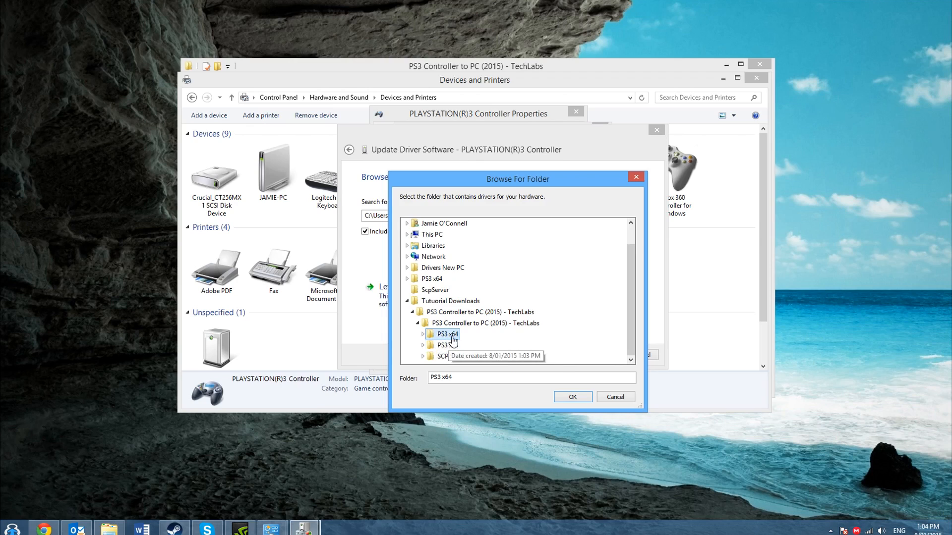
{"action": "left_click", "coordinate": [437, 338]}
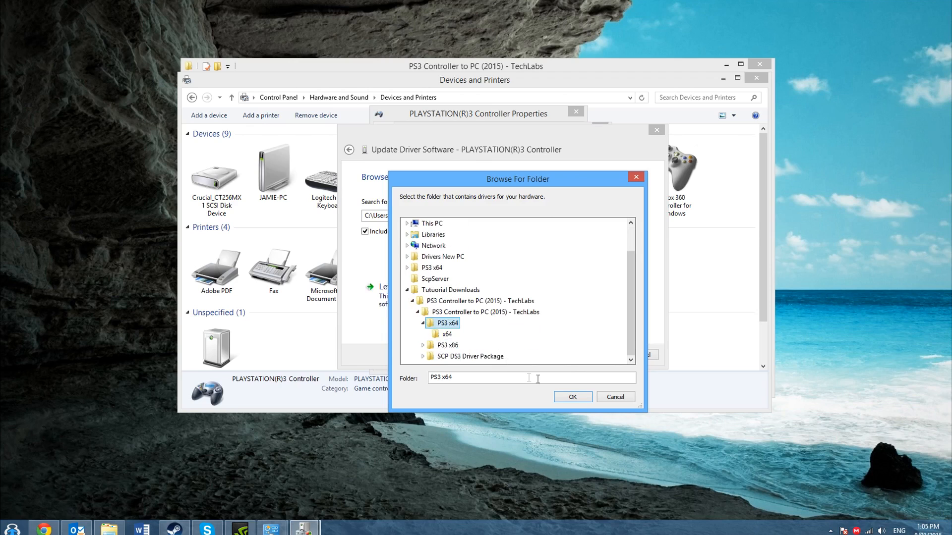
{"action": "left_click", "coordinate": [573, 397]}
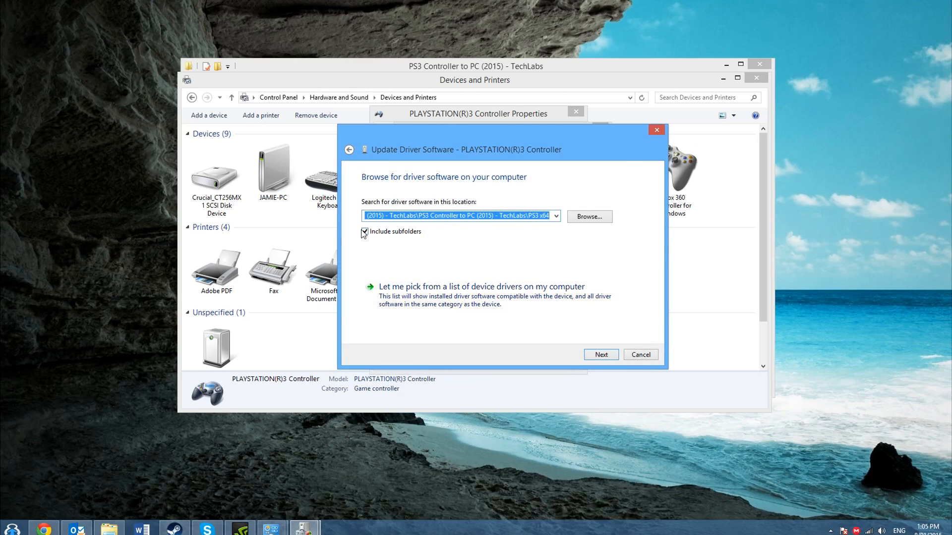
{"action": "left_click", "coordinate": [601, 354]}
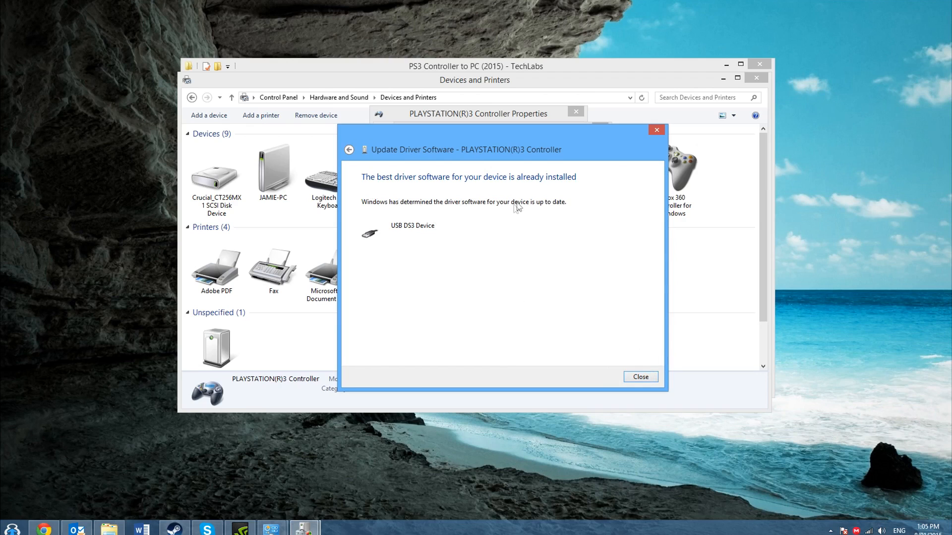
{"action": "left_click", "coordinate": [640, 378]}
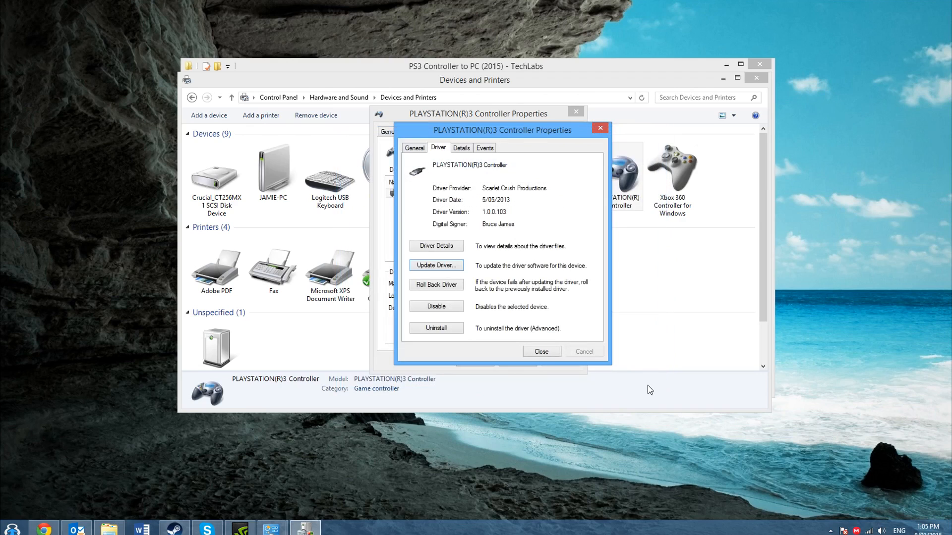
Close the controller properties and Devices and Printers, and open the SCP DS3 Driver Package folder
{"action": "left_click", "coordinate": [600, 130]}
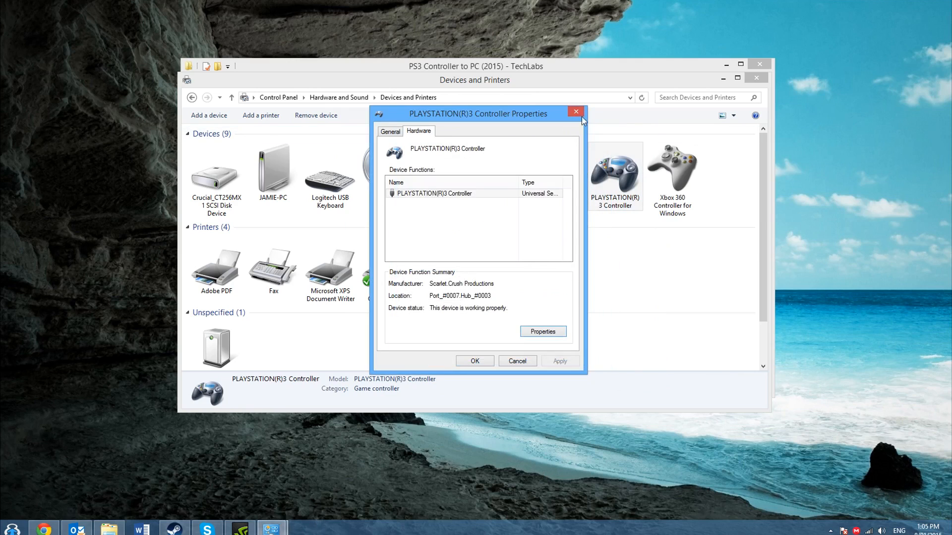
{"action": "left_click", "coordinate": [576, 112]}
{"action": "left_click", "coordinate": [756, 78]}
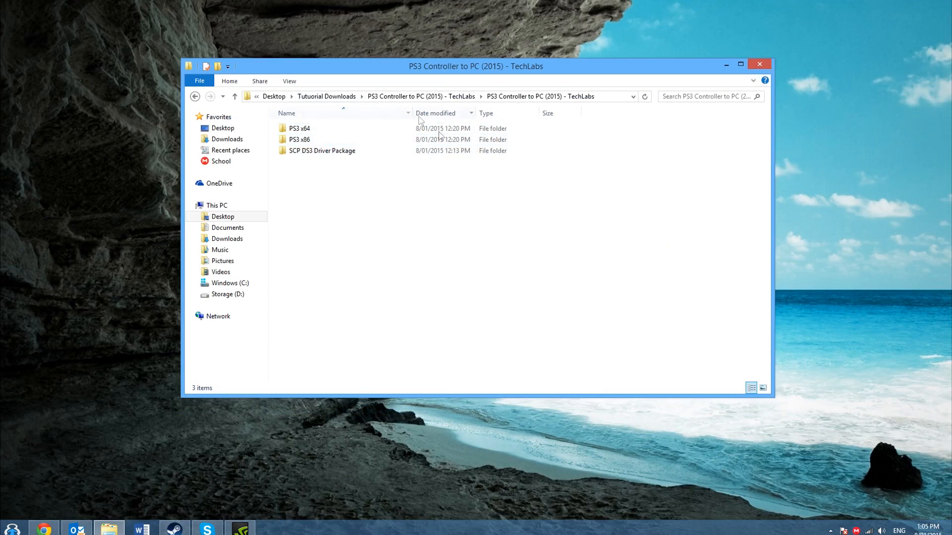
{"action": "left_click", "coordinate": [347, 151]}
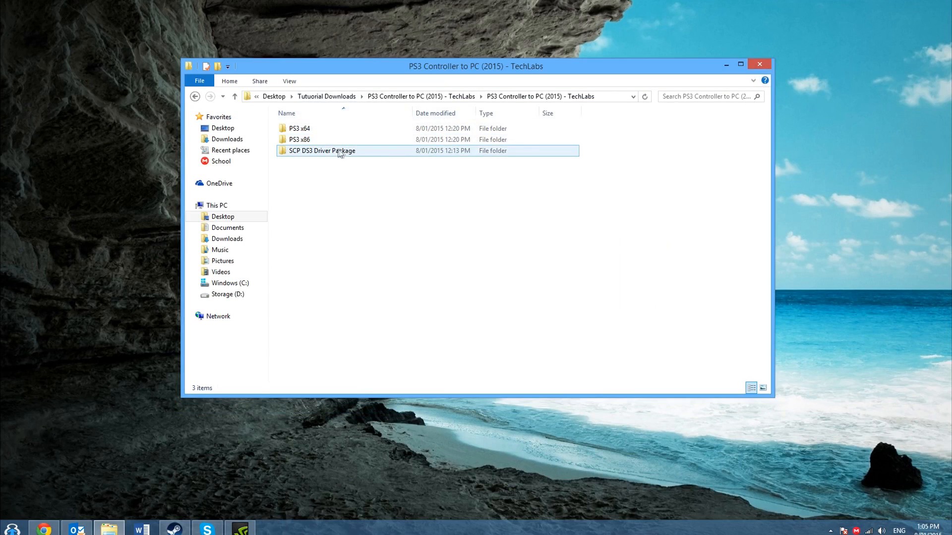
{"action": "double_click", "coordinate": [409, 152]}
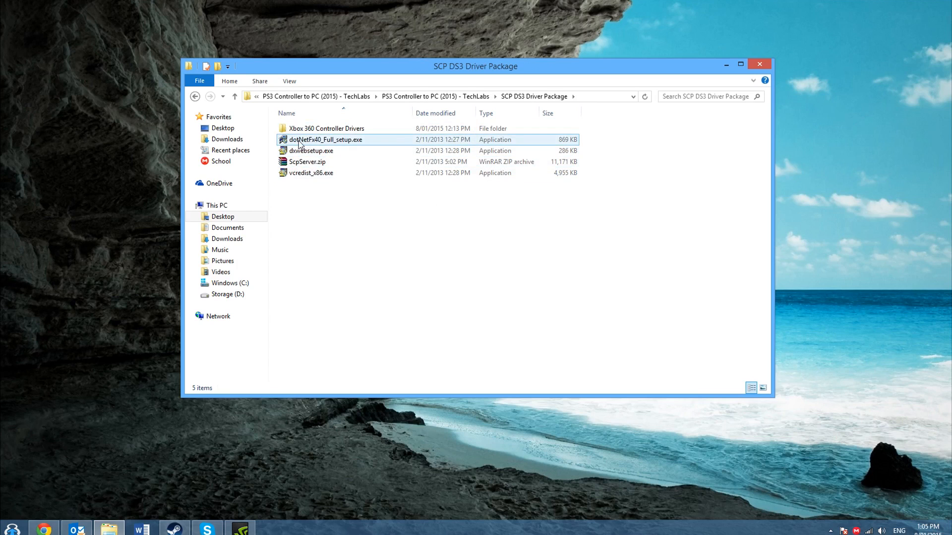
Run dotNetFx40_Full_setup.exe with permission to make changes to try installing .NET Framework 4, and close the setup
{"action": "double_click", "coordinate": [284, 143]}
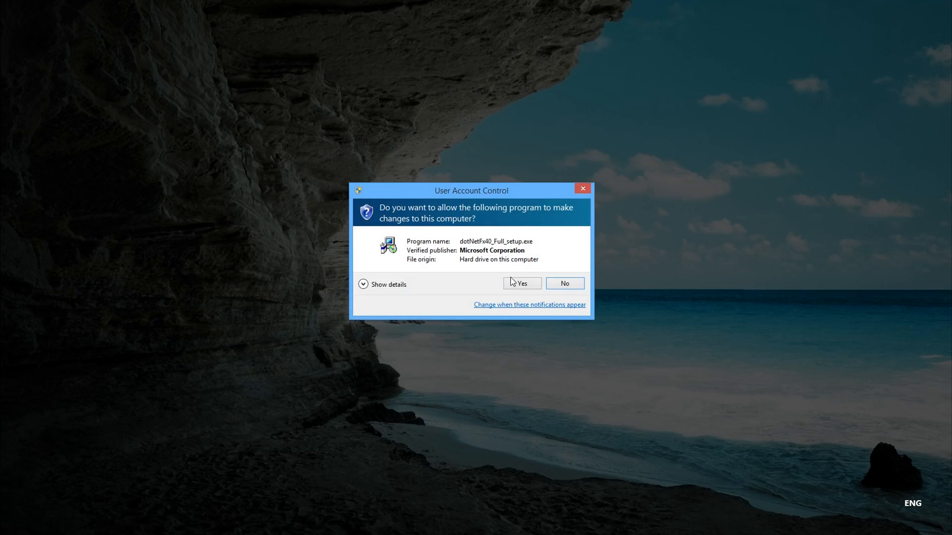
{"action": "left_click", "coordinate": [529, 285]}
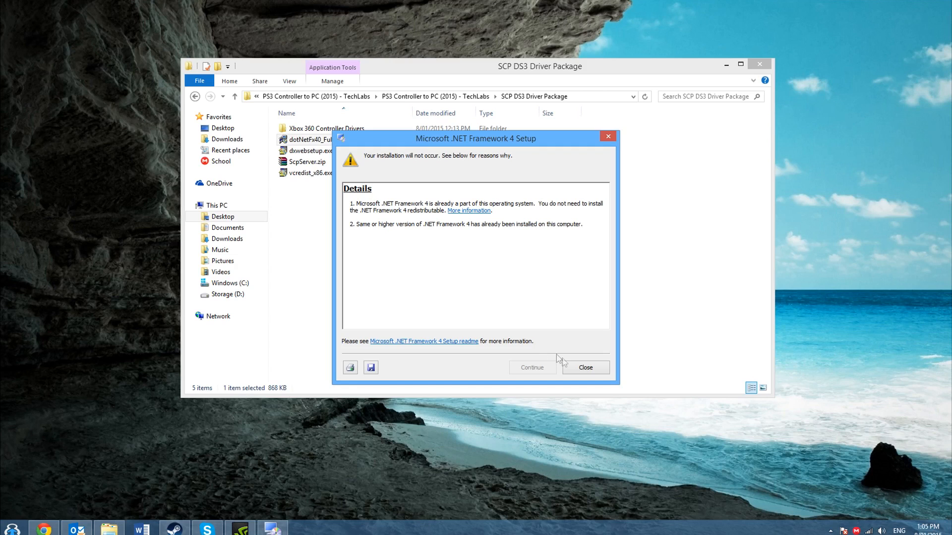
{"action": "left_click", "coordinate": [603, 369]}
Run dxwebsetup.exe with permission to make changes, accept the DirectX licence agreement, decline the Bing Bar and finish the setup
{"action": "double_click", "coordinate": [374, 153]}
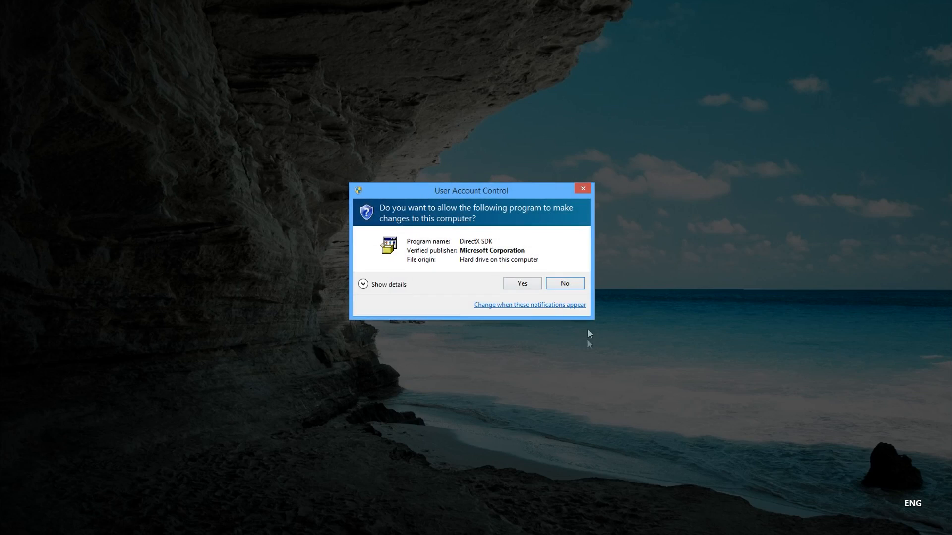
{"action": "left_click", "coordinate": [528, 287]}
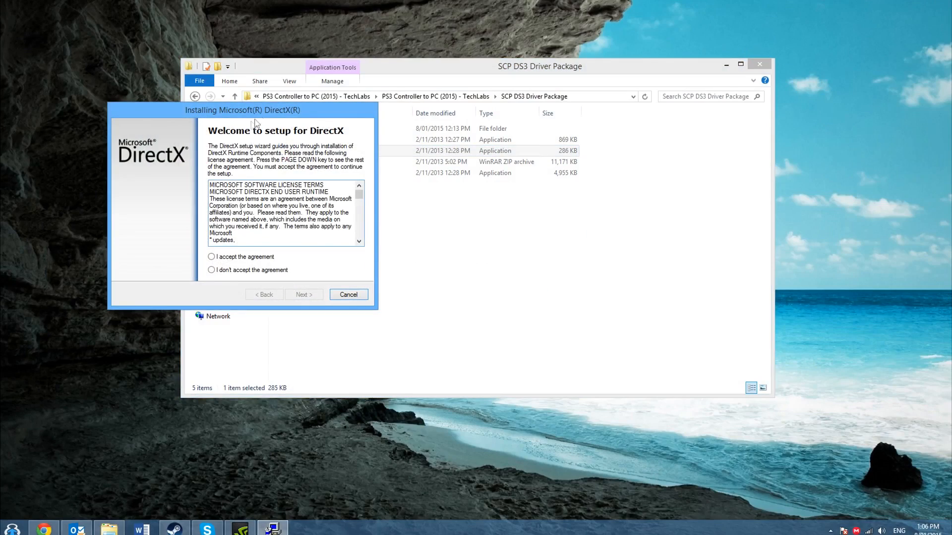
{"action": "left_click_drag", "start_coordinate": [265, 112], "coordinate": [501, 123]}
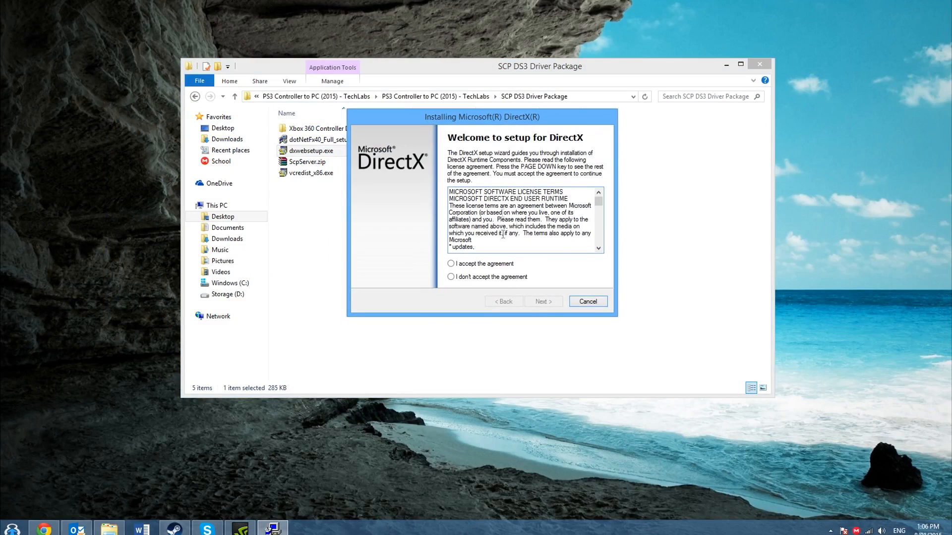
{"action": "left_click", "coordinate": [464, 265]}
{"action": "left_click", "coordinate": [544, 301]}
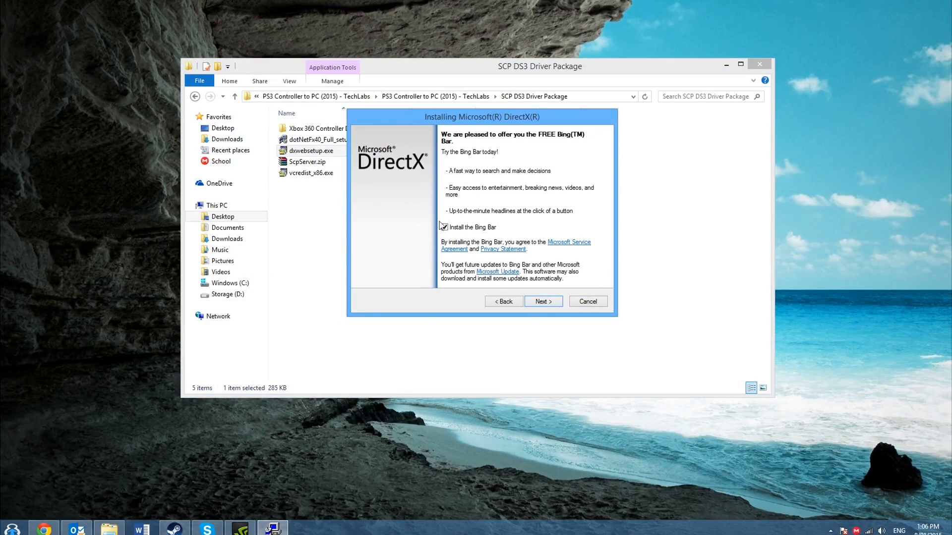
{"action": "left_click", "coordinate": [444, 228]}
{"action": "left_click", "coordinate": [545, 303]}
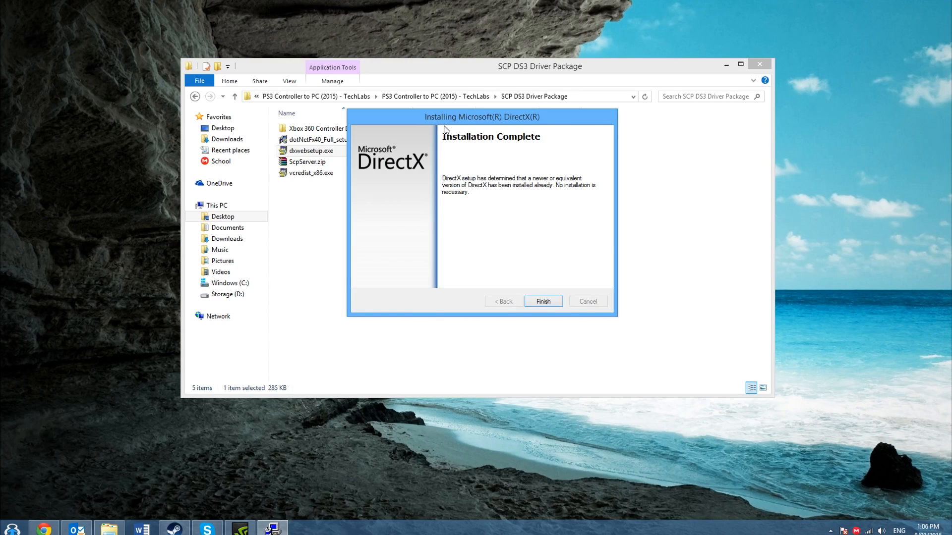
{"action": "left_click", "coordinate": [543, 302]}
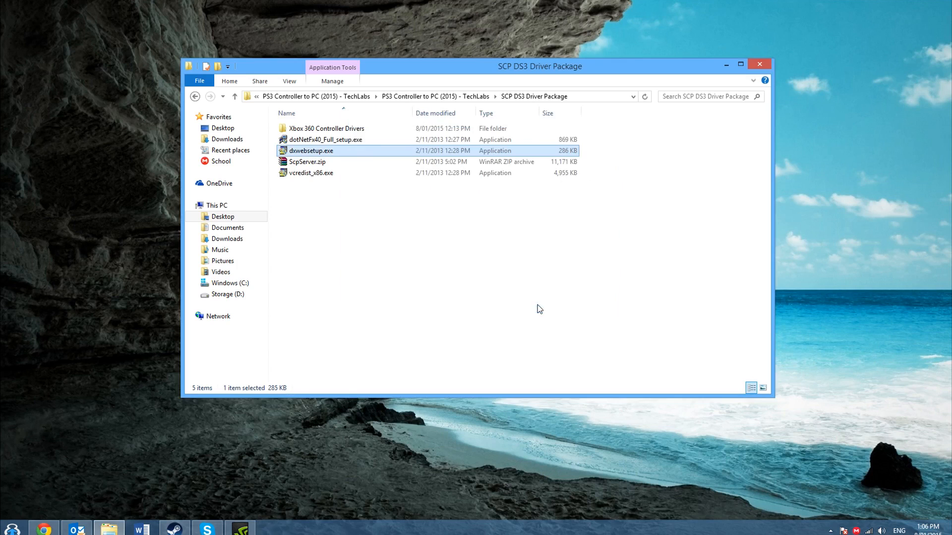
Run vcredist_x86.exe with permission to make changes to try installing Visual C++ 2010 x86 Redistributable, and close the setup
{"action": "double_click", "coordinate": [330, 173]}
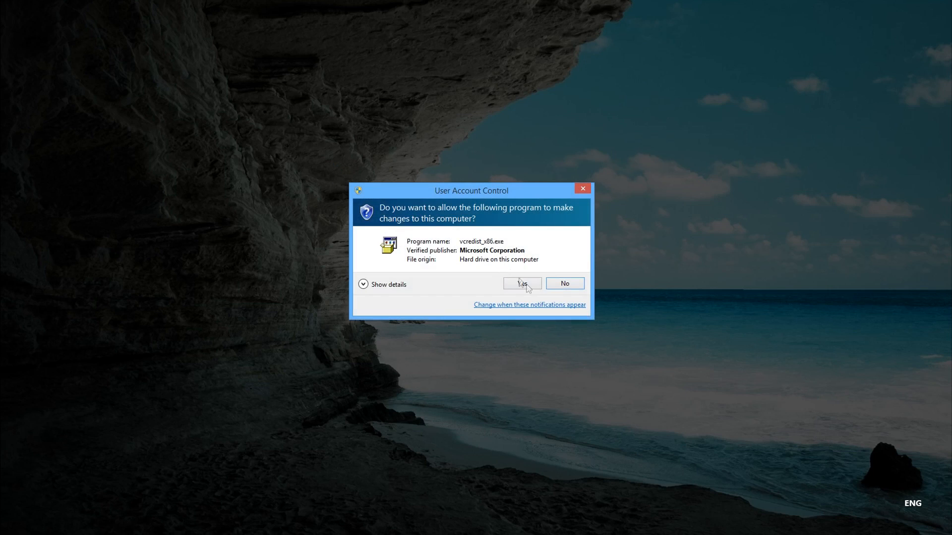
{"action": "left_click", "coordinate": [521, 284]}
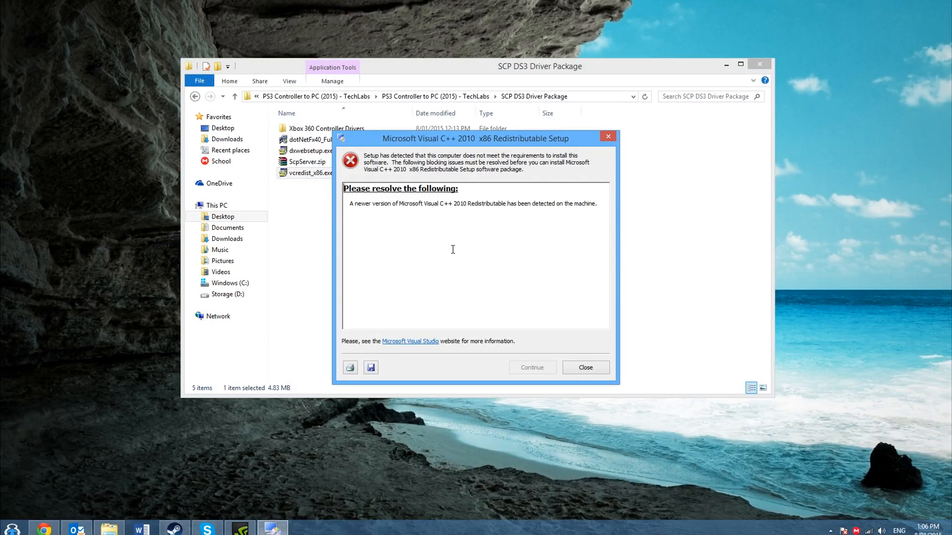
{"action": "left_click", "coordinate": [606, 369]}
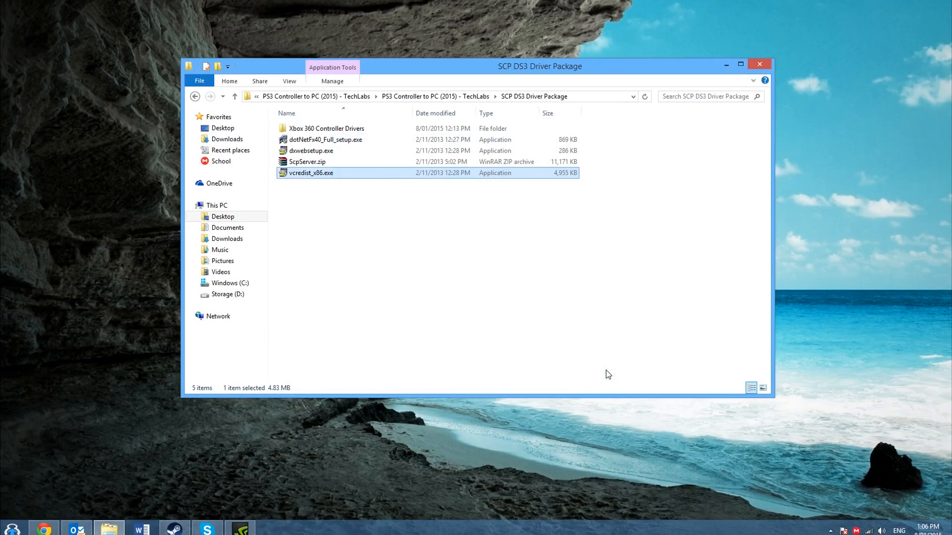
Run Xbox360_64Eng.exe from the Win 7-8 64bit folder of Xbox 360 Controller Drivers with permission to make changes, and dismiss its message
{"action": "left_click", "coordinate": [387, 132]}
{"action": "double_click", "coordinate": [386, 131]}
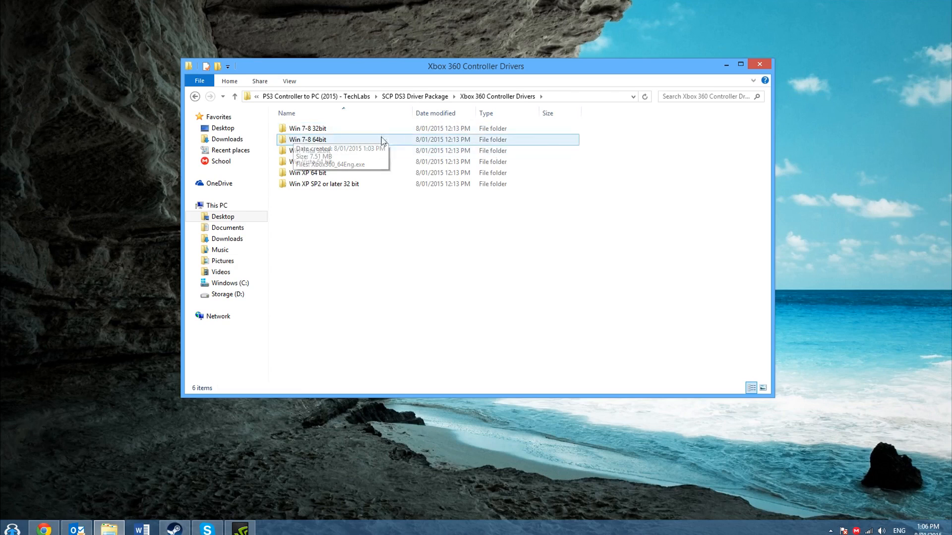
{"action": "double_click", "coordinate": [311, 140]}
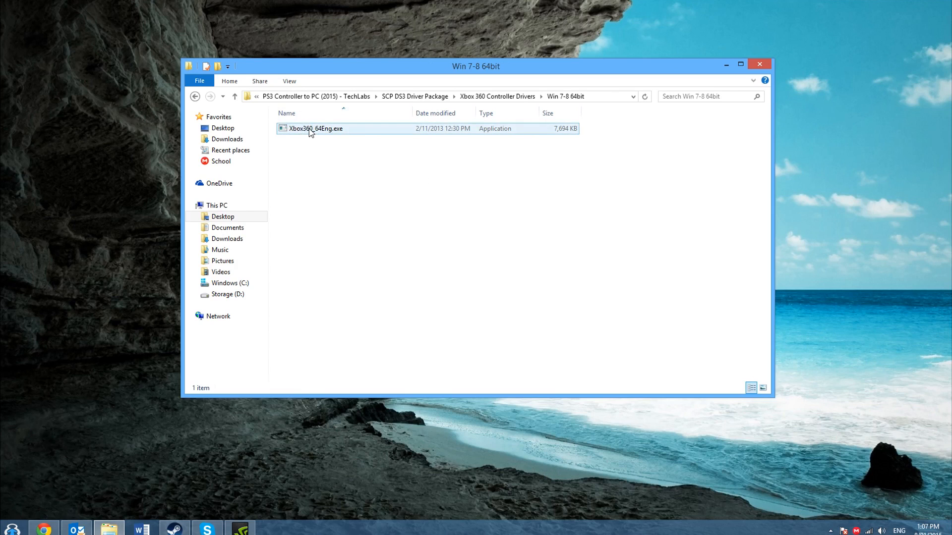
{"action": "double_click", "coordinate": [342, 131]}
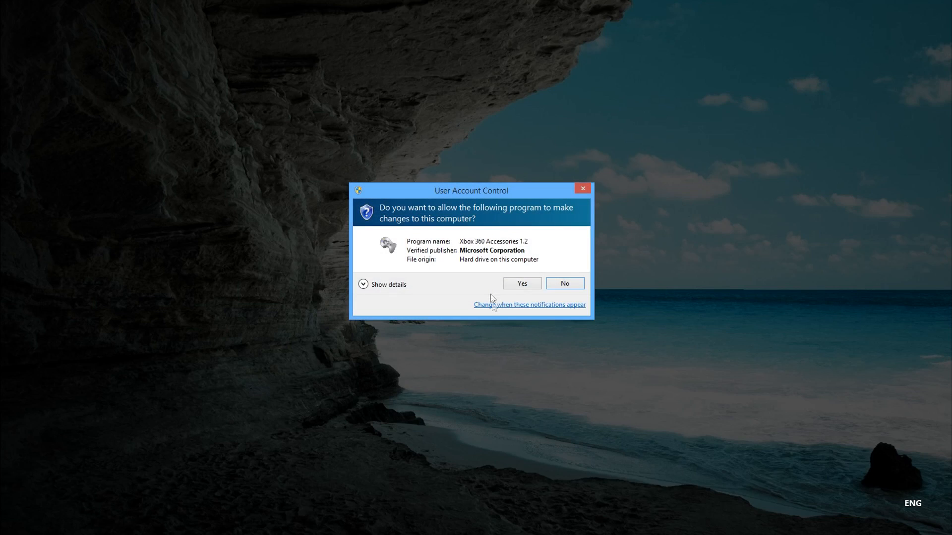
{"action": "left_click", "coordinate": [517, 286]}
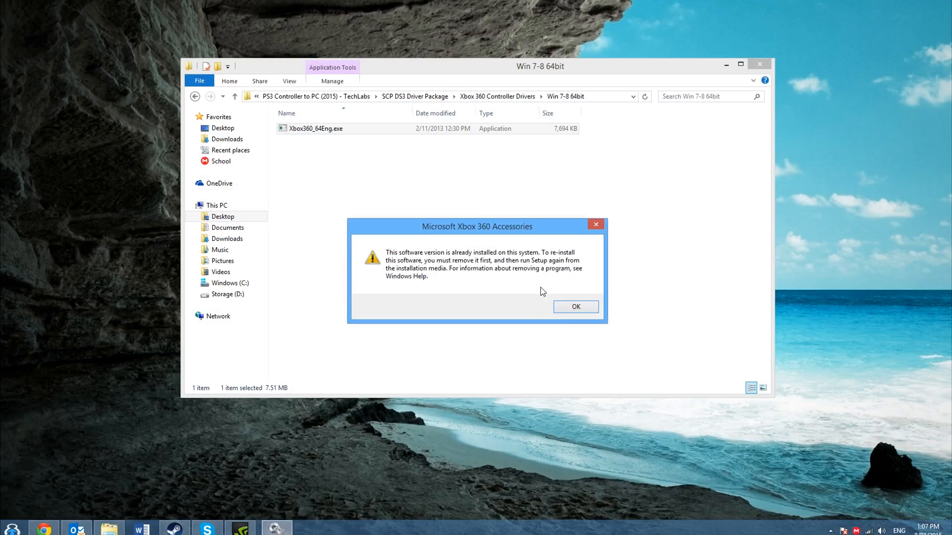
{"action": "left_click_drag", "start_coordinate": [552, 228], "coordinate": [518, 162]}
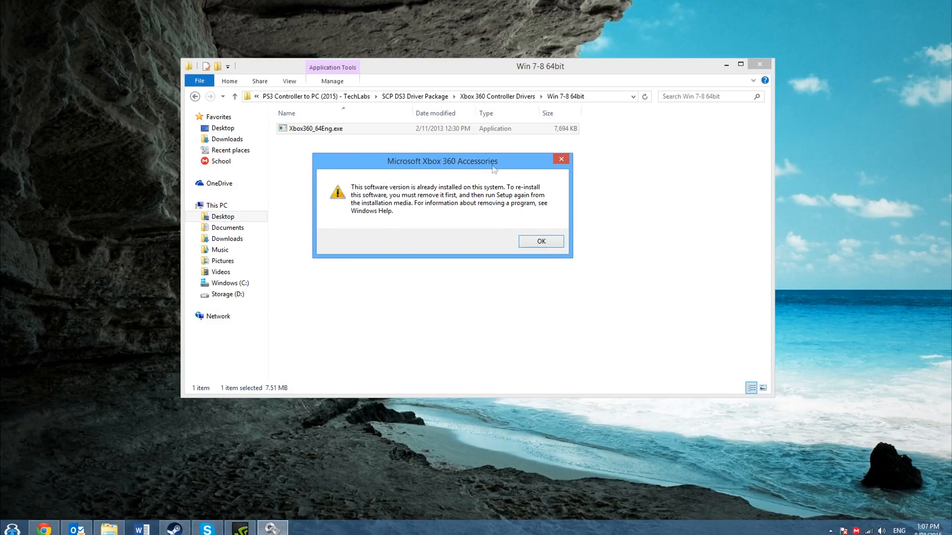
{"action": "left_click_drag", "start_coordinate": [492, 166], "coordinate": [536, 164]}
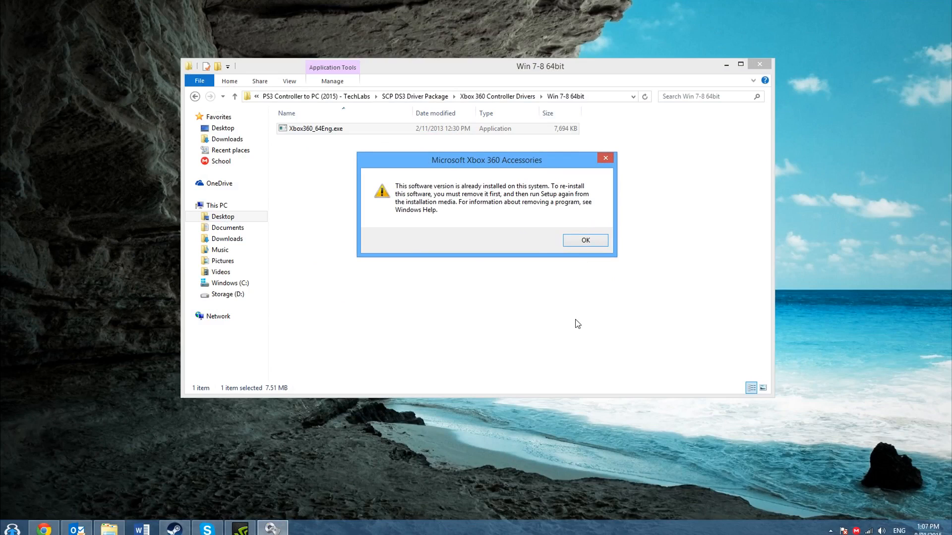
{"action": "left_click", "coordinate": [586, 241]}
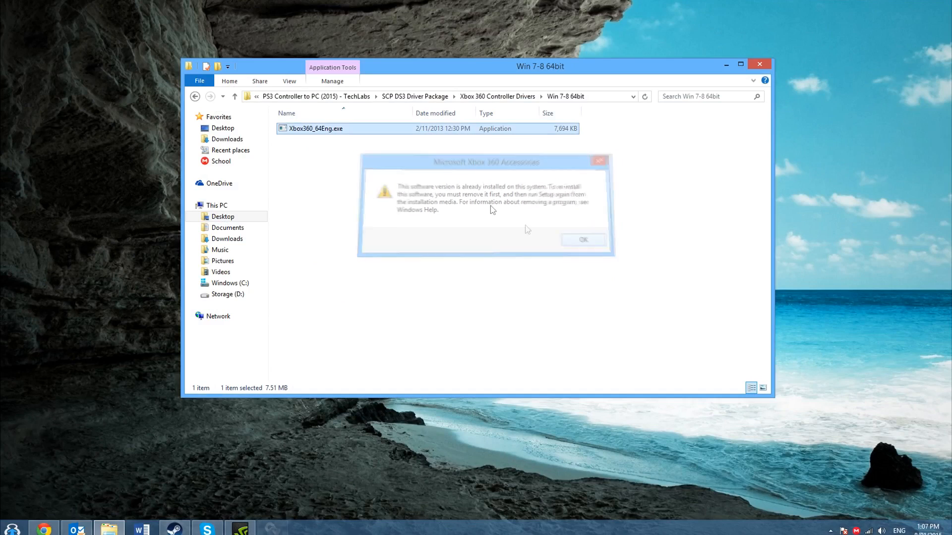
Return to the SCP DS3 Driver Package folder and extract ScpServer.zip into its own ScpServer folder
{"action": "left_click", "coordinate": [195, 96]}
{"action": "left_click", "coordinate": [195, 97]}
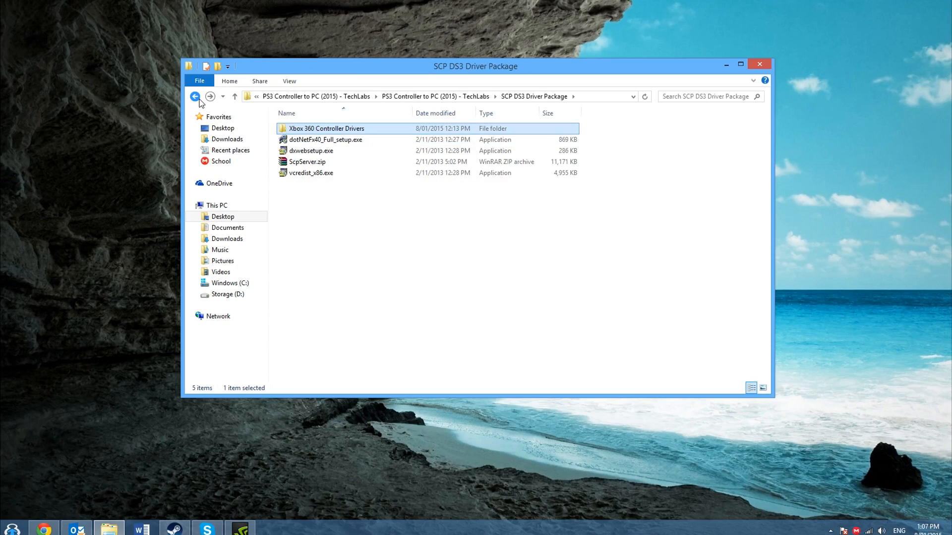
{"action": "left_click", "coordinate": [309, 164]}
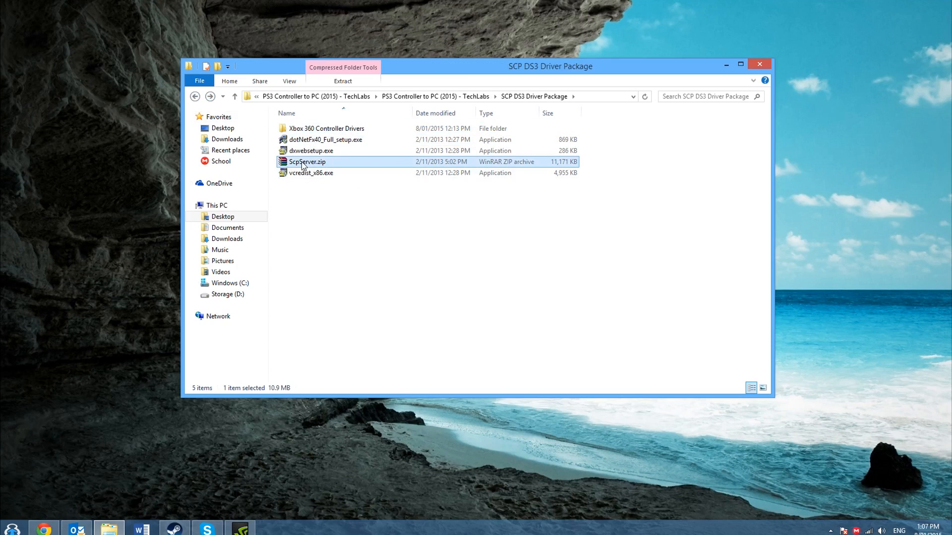
{"action": "right_click", "coordinate": [325, 167]}
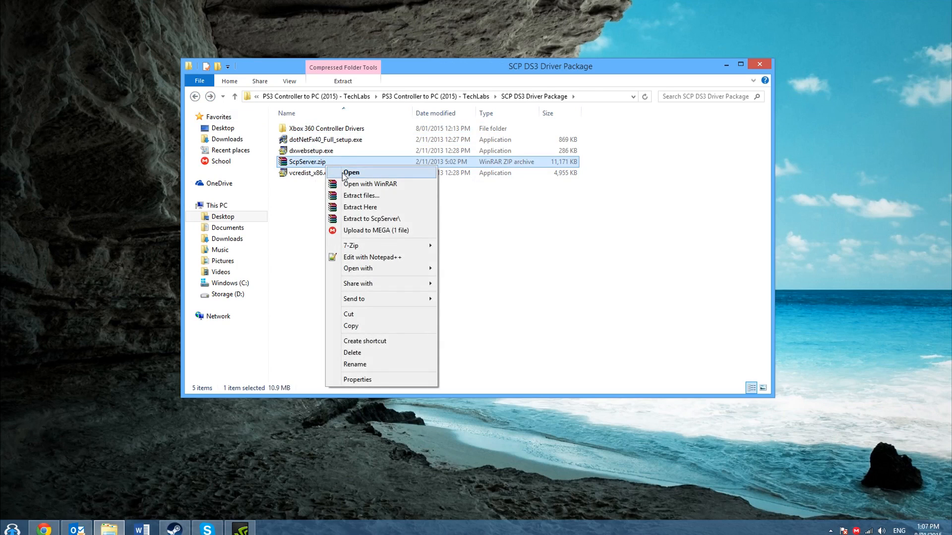
{"action": "left_click", "coordinate": [399, 218]}
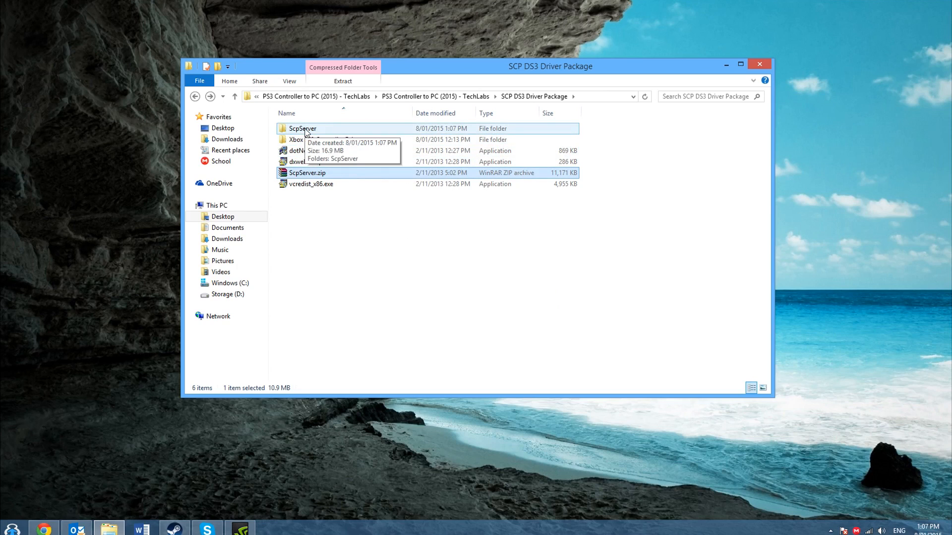
Open the inner ScpServer folder of the extracted archive and delete the Source folder, keeping bin
{"action": "double_click", "coordinate": [341, 132]}
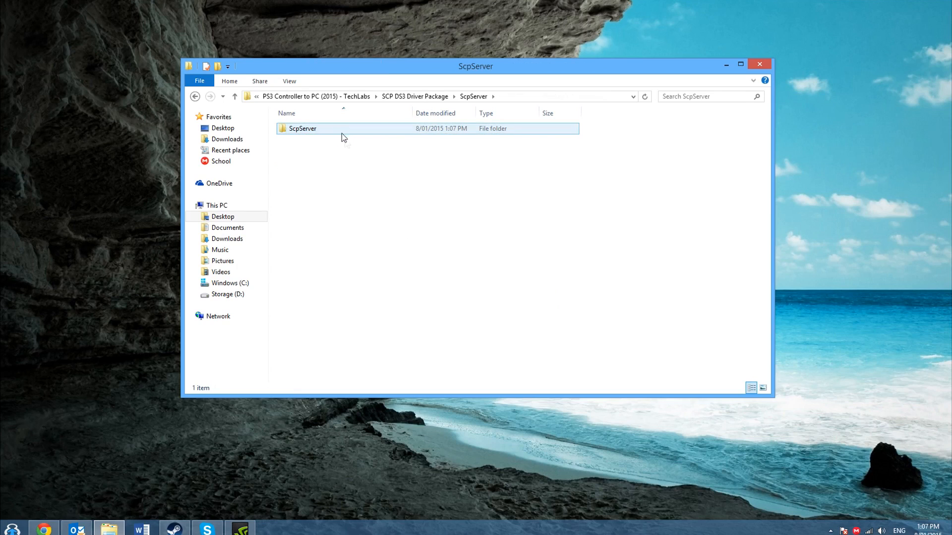
{"action": "double_click", "coordinate": [375, 131]}
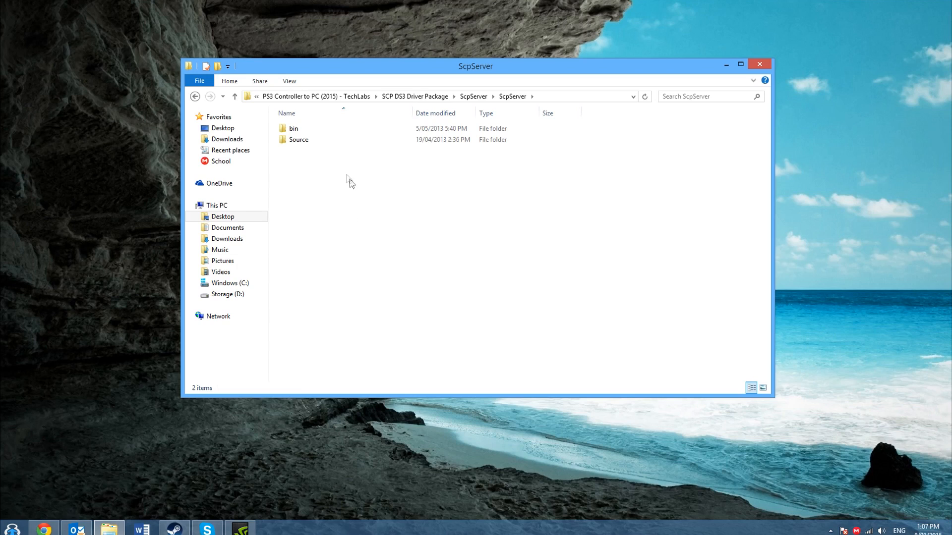
{"action": "left_click", "coordinate": [352, 145]}
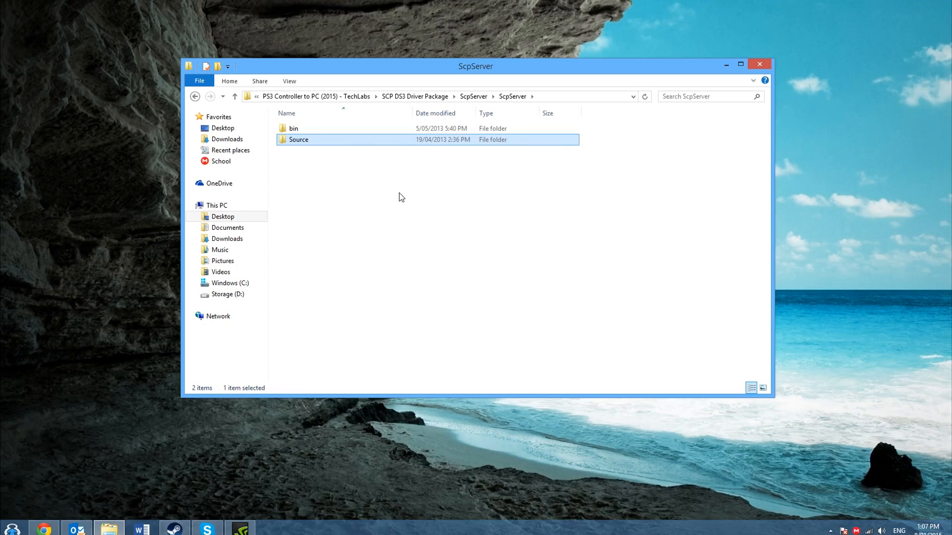
{"action": "key", "text": "Delete"}
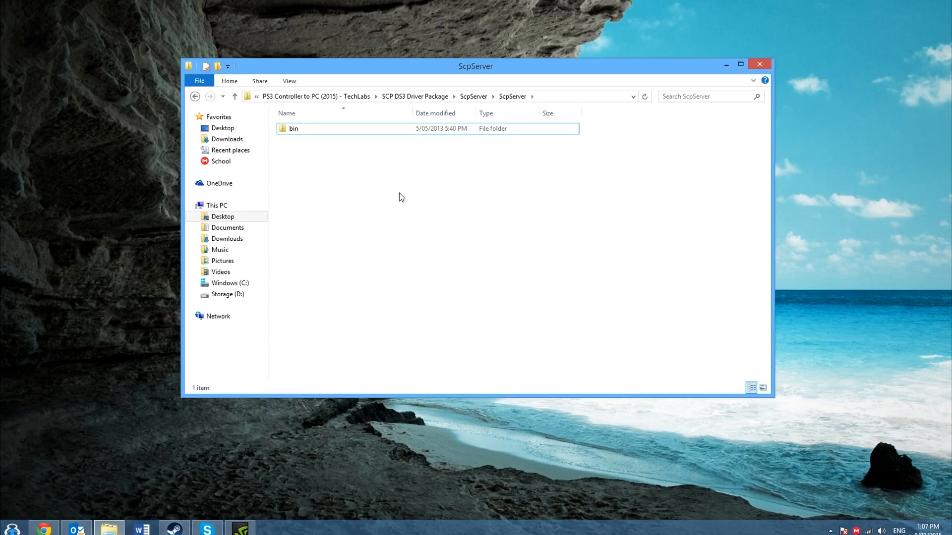
{"action": "left_click", "coordinate": [342, 131]}
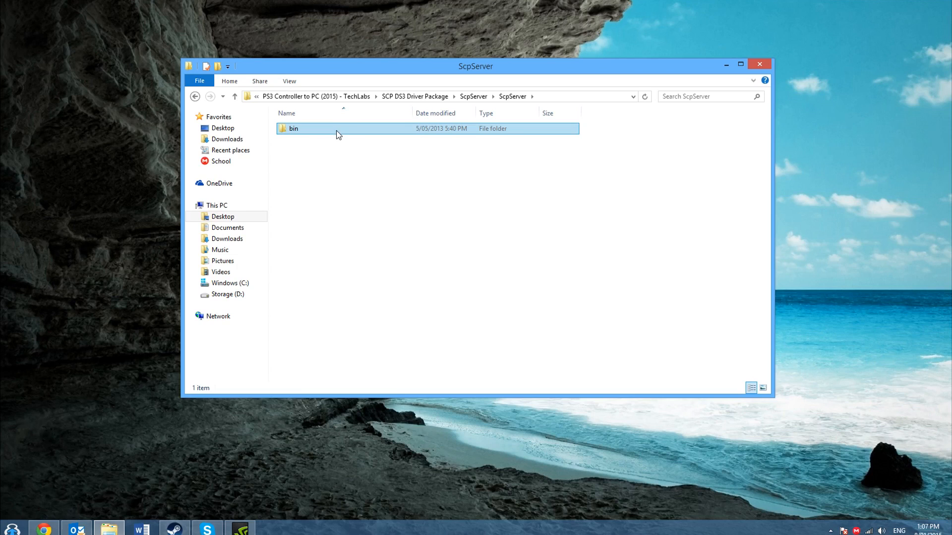
{"action": "left_click", "coordinate": [293, 184]}
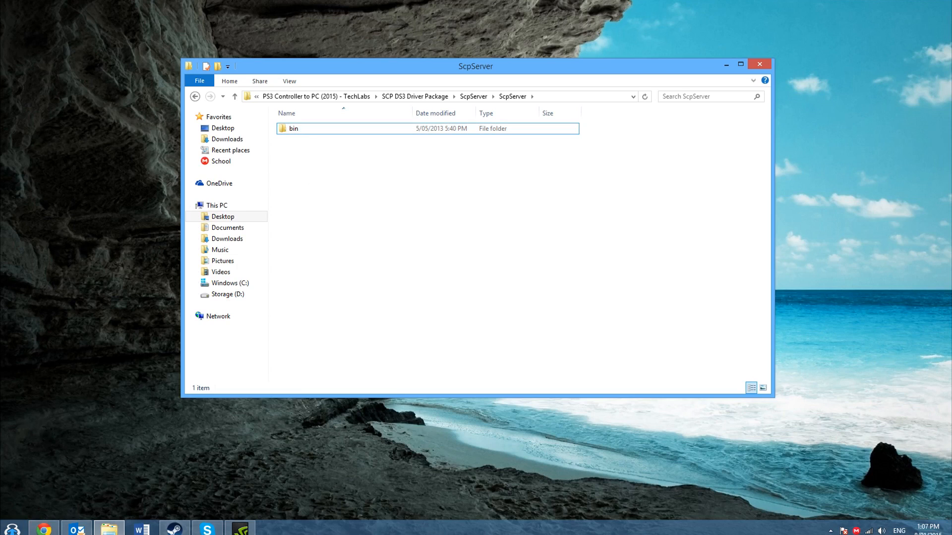
Open This PC in a second window beside the ScpServer window and go to Program Files on the C: drive
{"action": "left_click", "coordinate": [12, 529]}
{"action": "left_click", "coordinate": [198, 398]}
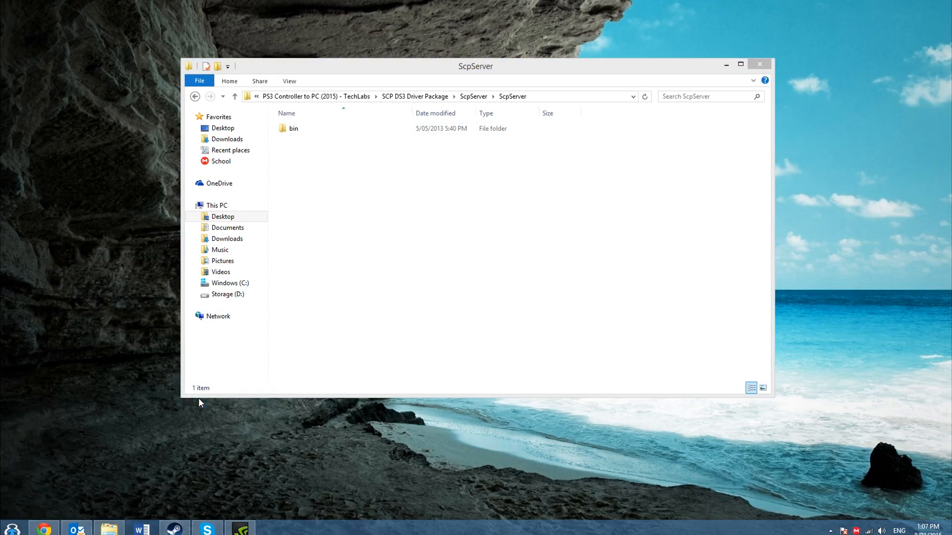
{"action": "left_click_drag", "start_coordinate": [395, 141], "coordinate": [468, 92]}
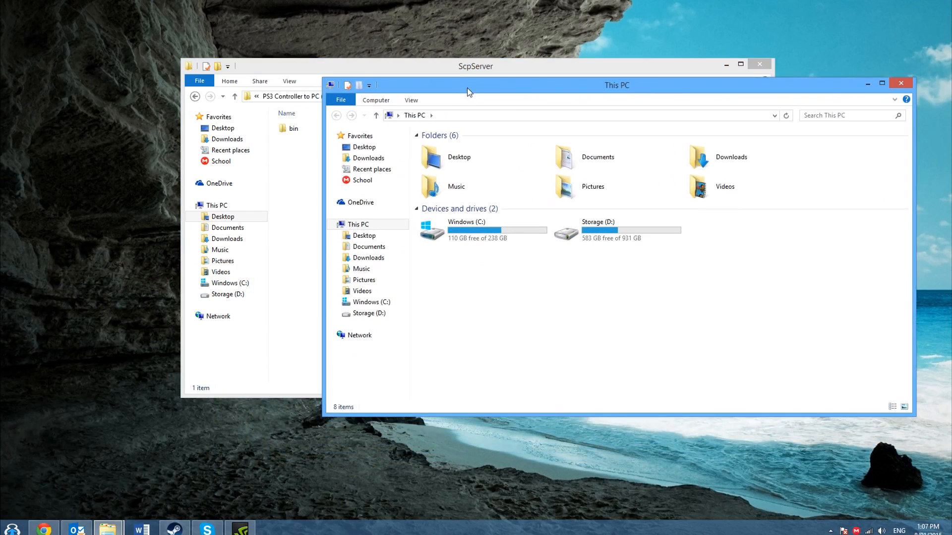
{"action": "double_click", "coordinate": [461, 236]}
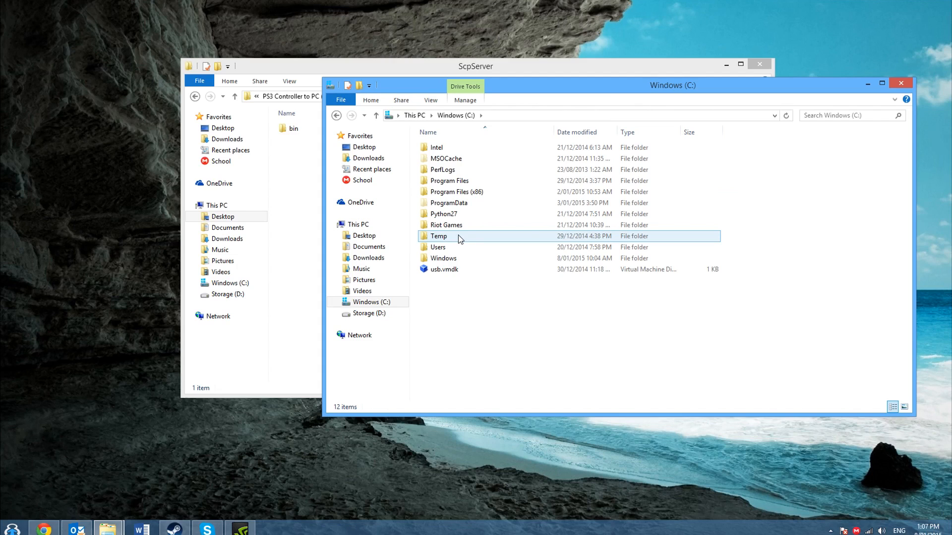
{"action": "double_click", "coordinate": [443, 182]}
Create a new folder named PS3 in Program Files
{"action": "scroll", "coordinate": [733, 268], "scroll_direction": "down", "scroll_amount": 3}
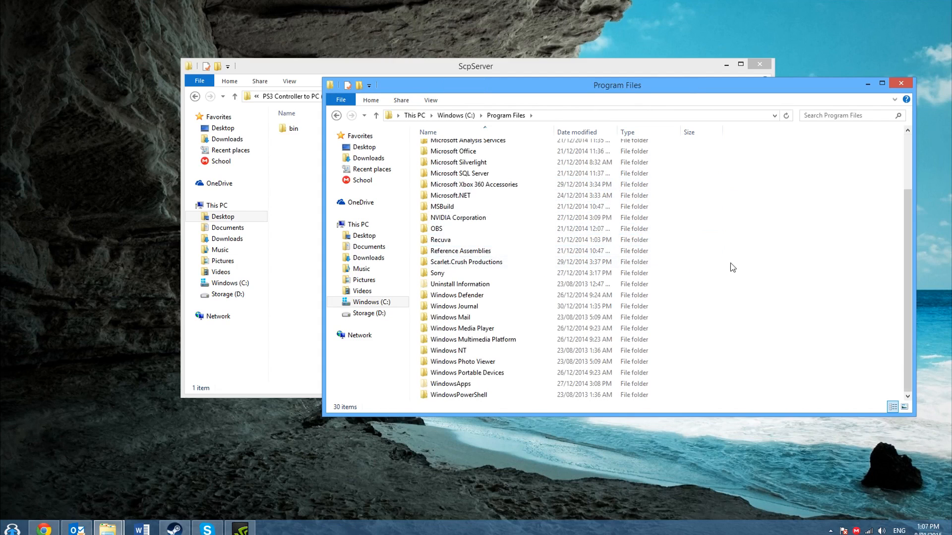
{"action": "right_click", "coordinate": [814, 267]}
{"action": "mouse_move", "coordinate": [866, 388]}
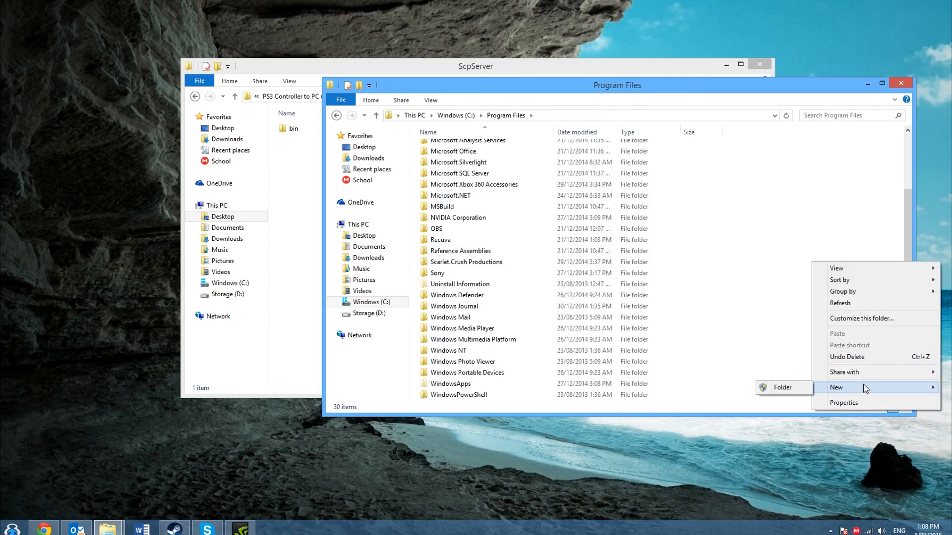
{"action": "left_click", "coordinate": [786, 387]}
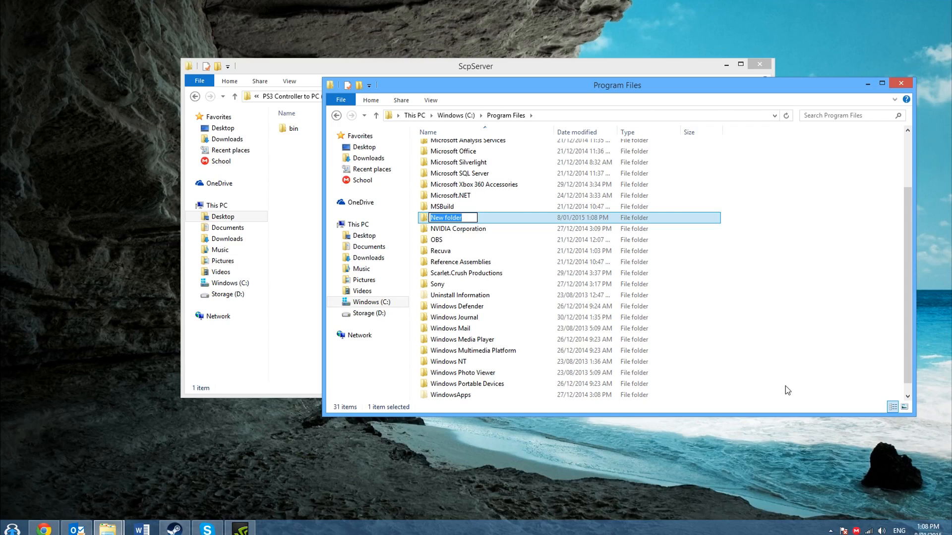
{"action": "type", "text": "PS3"}
{"action": "key", "text": "Return"}
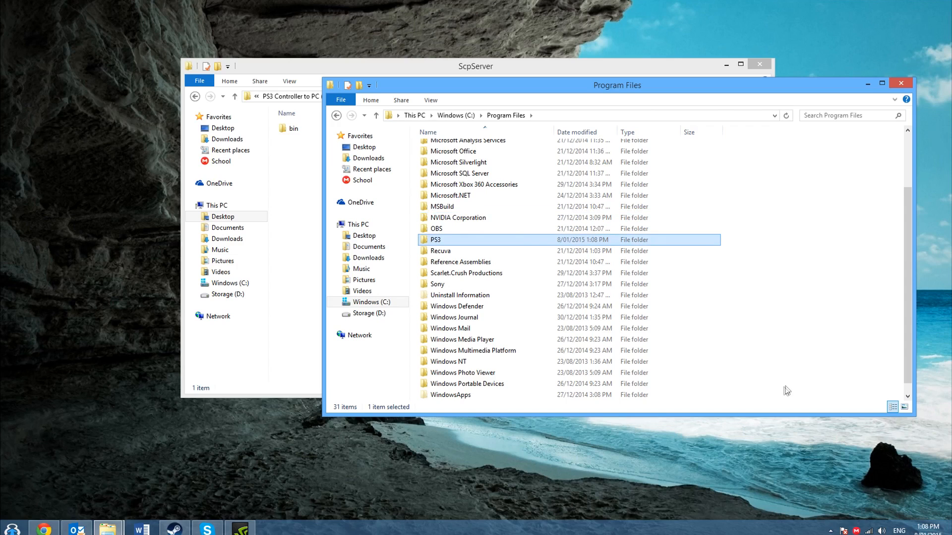
Move the bin folder from ScpServer into the new PS3 folder with administrator permission, and close the ScpServer window
{"action": "double_click", "coordinate": [528, 241]}
{"action": "left_click_drag", "start_coordinate": [544, 90], "coordinate": [622, 163]}
{"action": "left_click", "coordinate": [291, 129]}
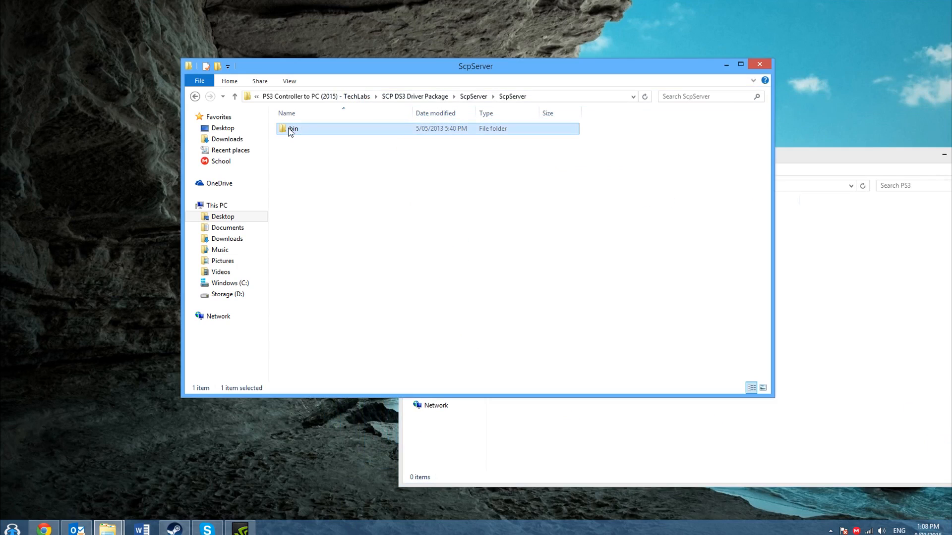
{"action": "left_click_drag", "start_coordinate": [290, 132], "coordinate": [812, 311]}
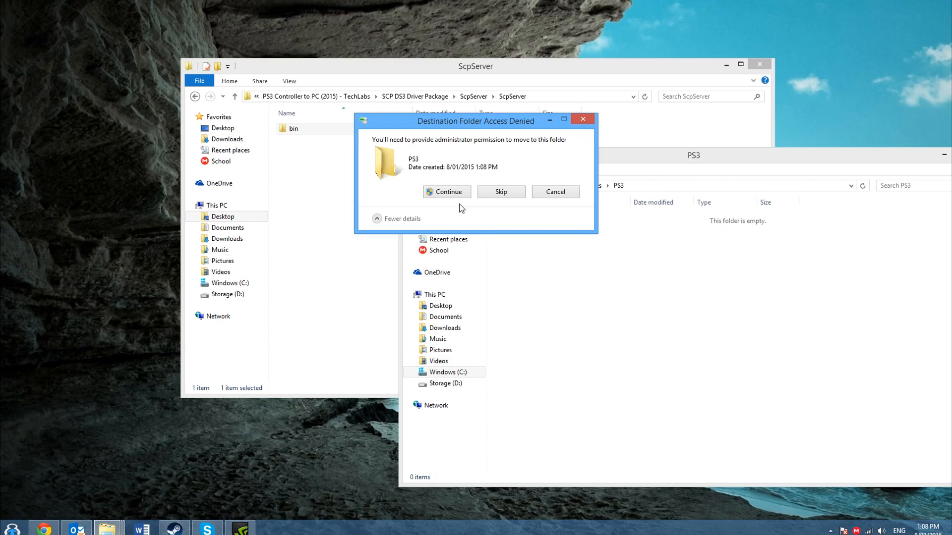
{"action": "left_click", "coordinate": [448, 192]}
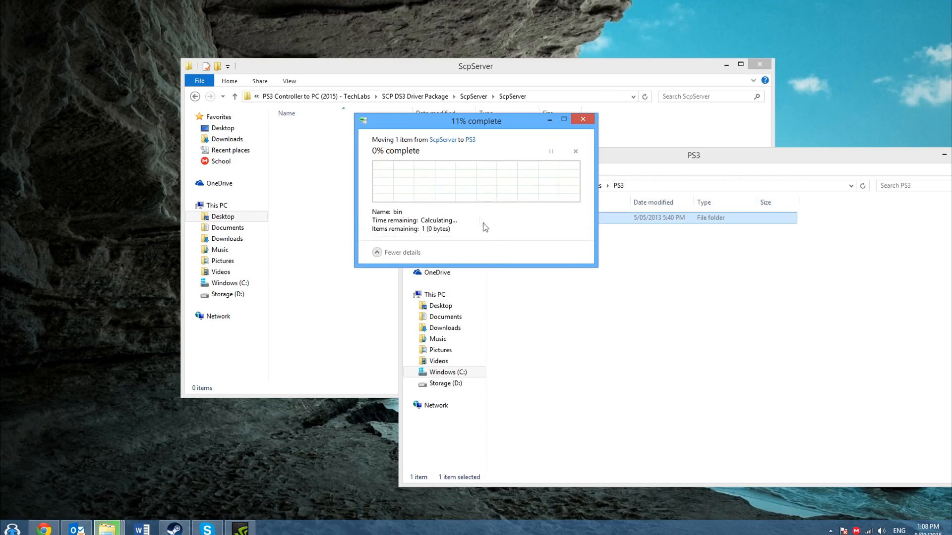
{"action": "left_click_drag", "start_coordinate": [530, 161], "coordinate": [381, 96]}
{"action": "left_click", "coordinate": [758, 69]}
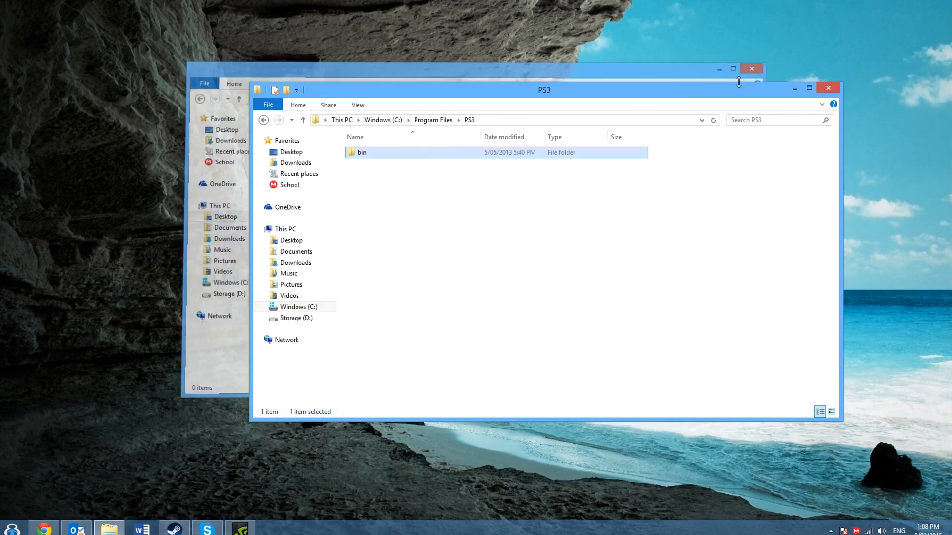
{"action": "left_click_drag", "start_coordinate": [492, 85], "coordinate": [444, 58]}
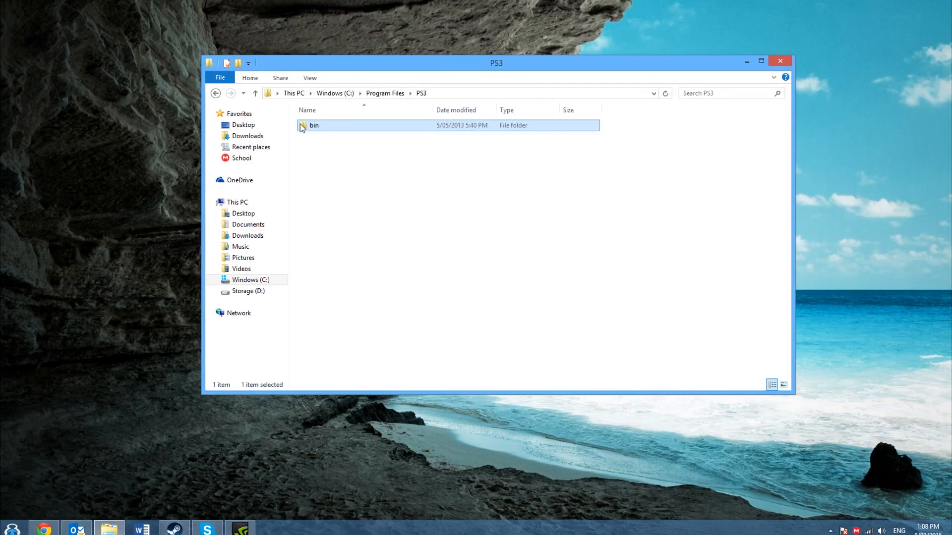
Run ScpDriver.exe from the moved bin folder as administrator and allow it to make changes
{"action": "double_click", "coordinate": [350, 128]}
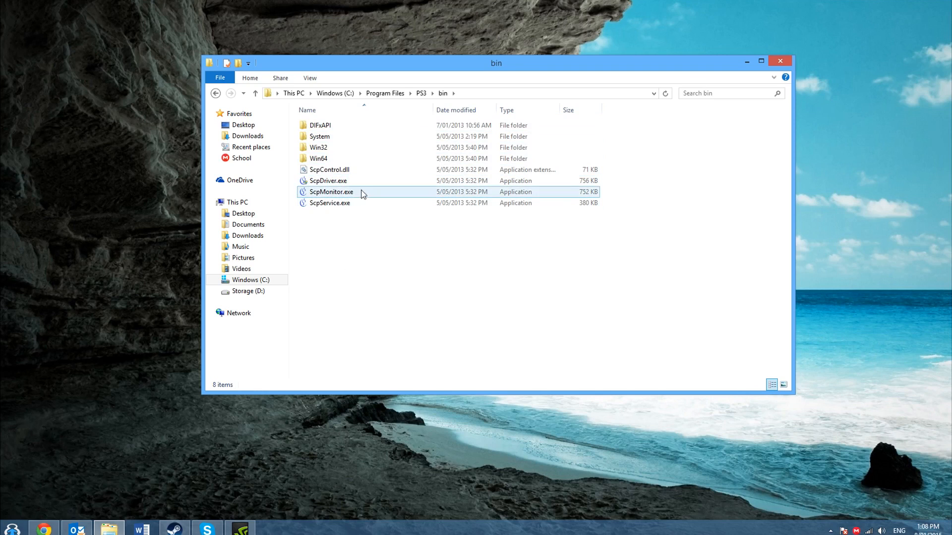
{"action": "right_click", "coordinate": [327, 186]}
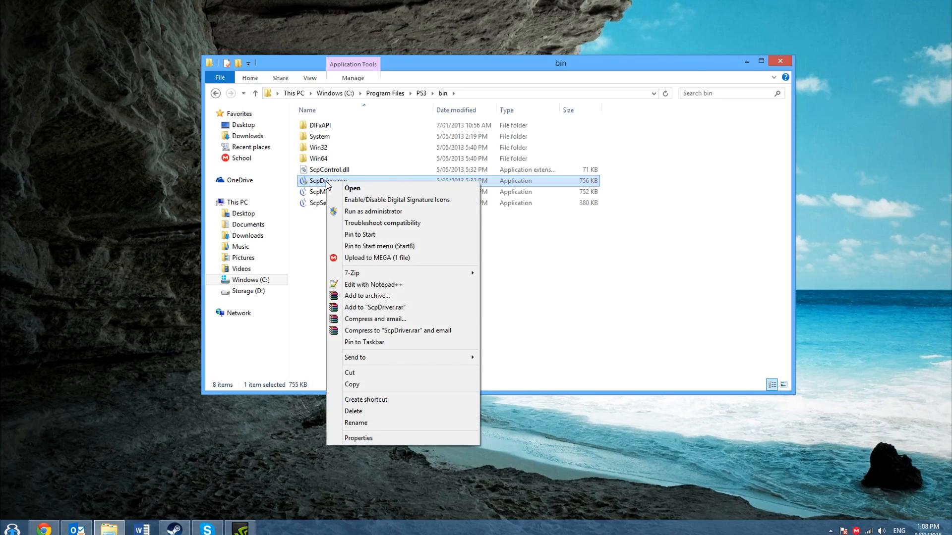
{"action": "left_click", "coordinate": [386, 212]}
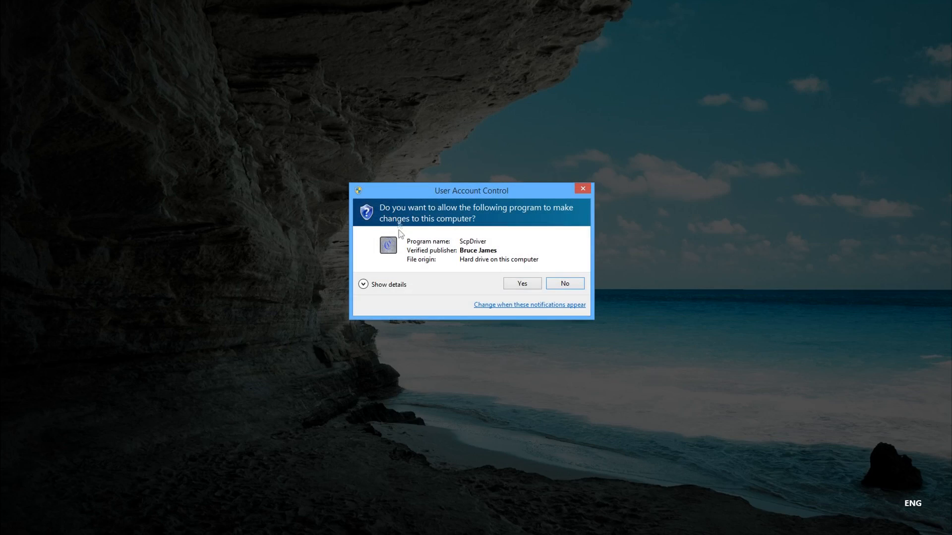
{"action": "left_click", "coordinate": [525, 286]}
{"action": "left_click_drag", "start_coordinate": [298, 102], "coordinate": [546, 121]}
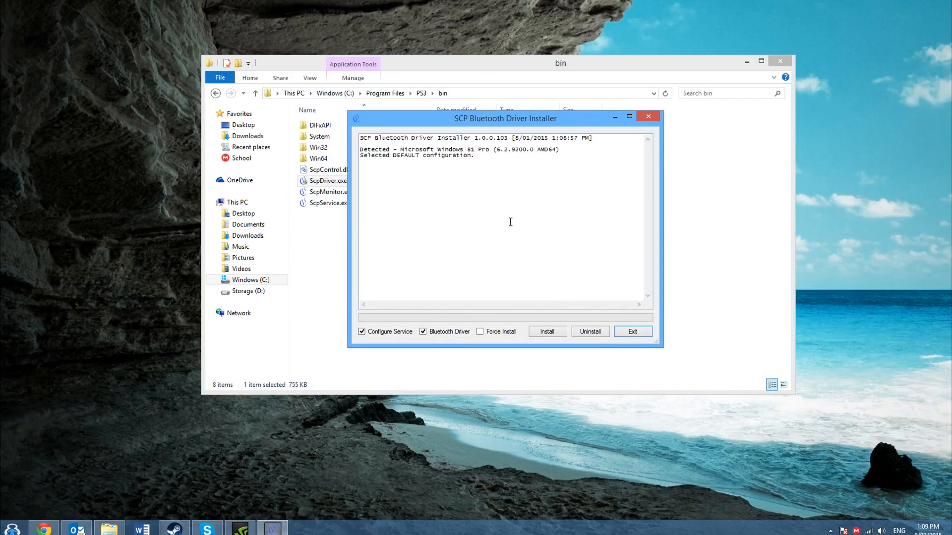
Install the SCP driver with Configure Service enabled and Bluetooth Driver disabled, then exit the installer and close the bin folder
{"action": "left_click", "coordinate": [447, 333]}
{"action": "left_click", "coordinate": [548, 333]}
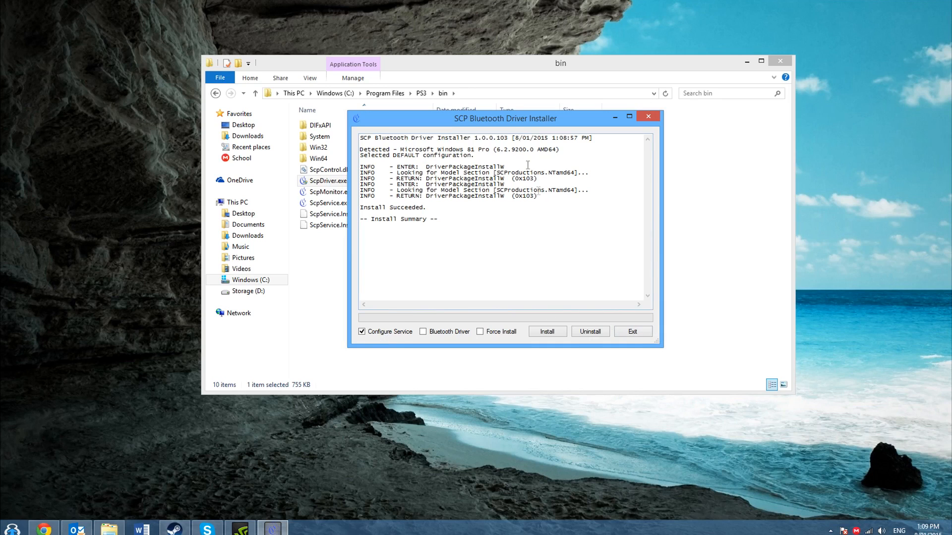
{"action": "left_click", "coordinate": [638, 333]}
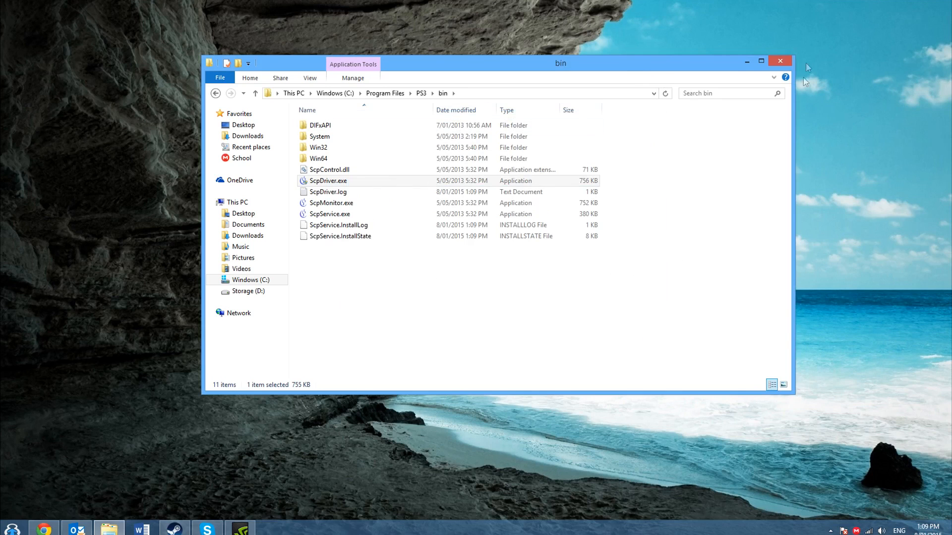
{"action": "left_click", "coordinate": [781, 61]}
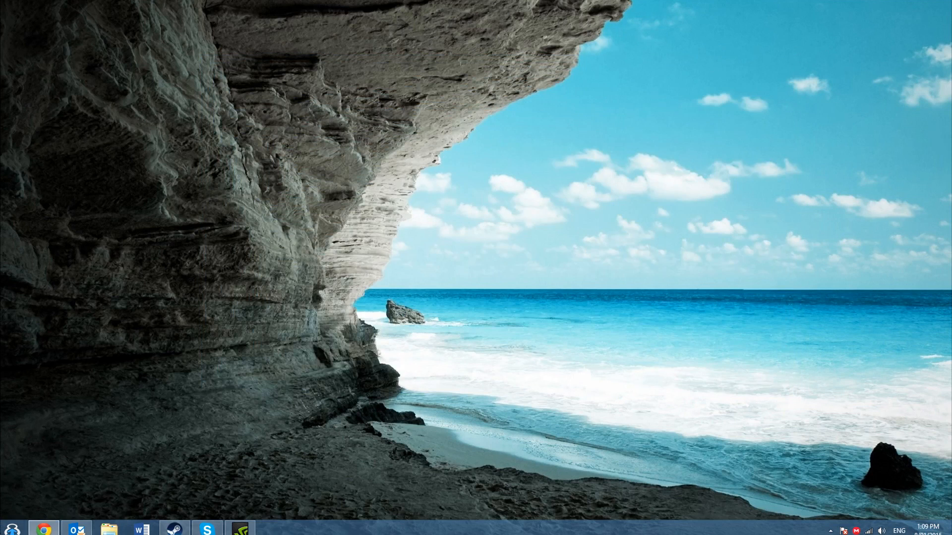
Open the USB game controllers setup, check the test page of the XBOX 360 For Windows controller's properties, and close it
{"action": "left_click", "coordinate": [5, 528]}
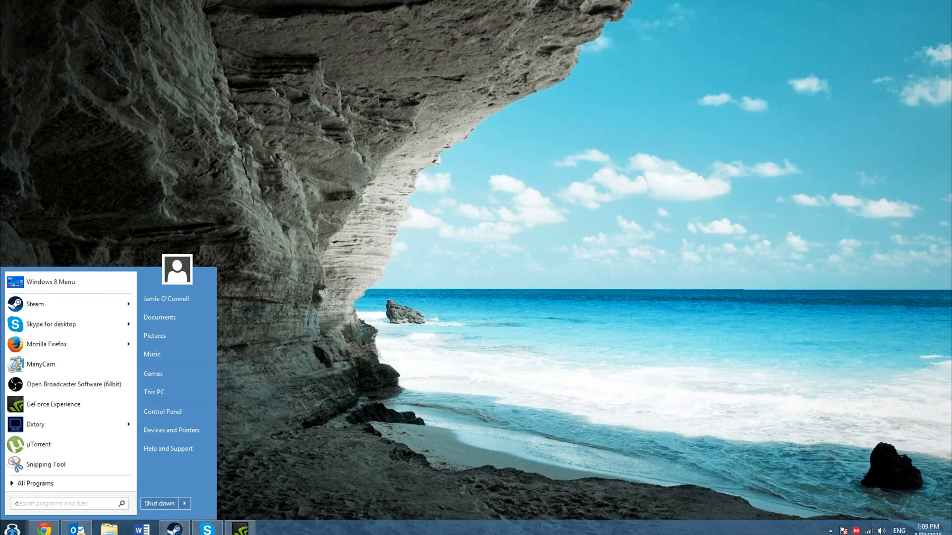
{"action": "type", "text": "controller"}
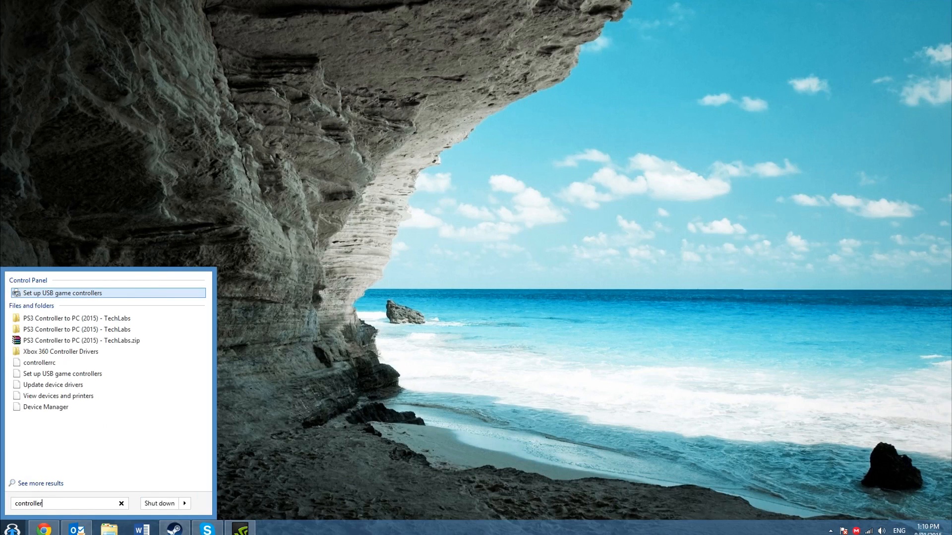
{"action": "key", "text": "Return"}
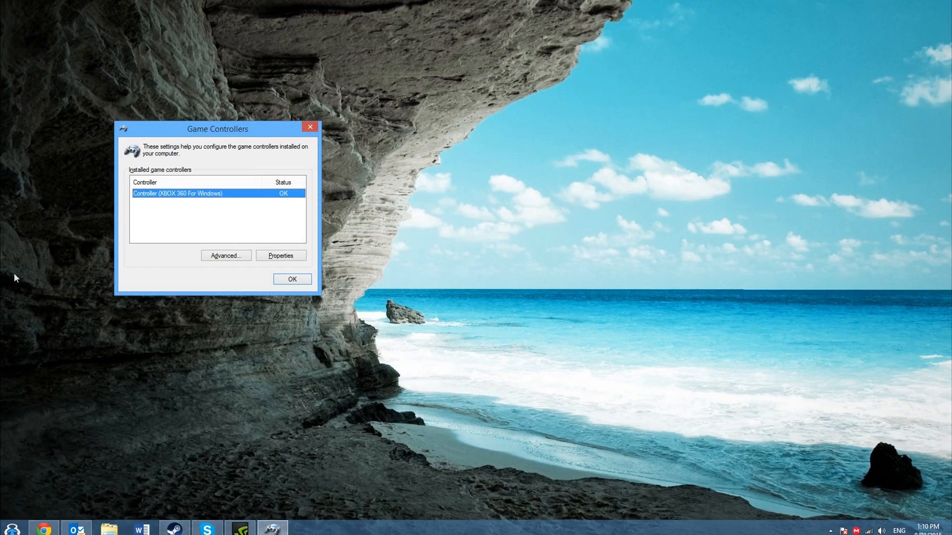
{"action": "left_click_drag", "start_coordinate": [189, 133], "coordinate": [454, 113]}
{"action": "left_click", "coordinate": [553, 237]}
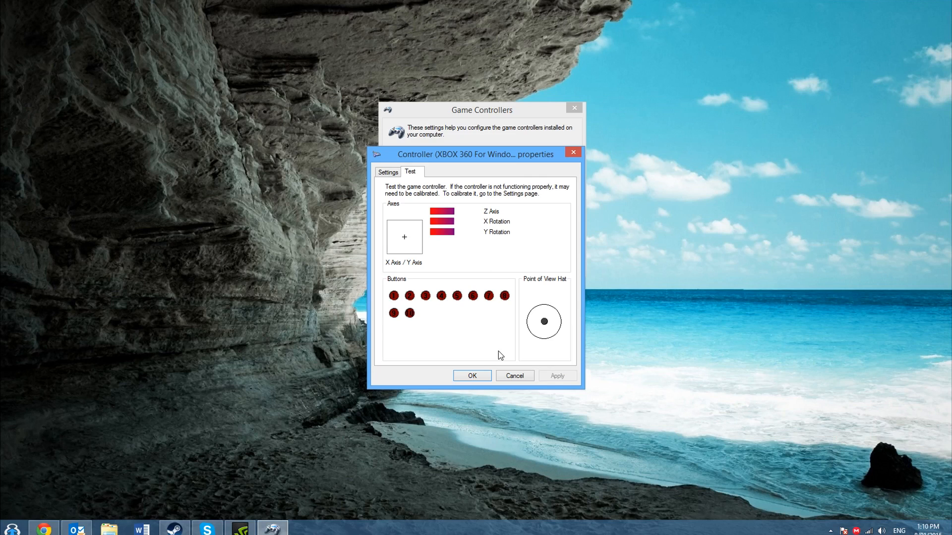
{"action": "key", "text": "Escape"}
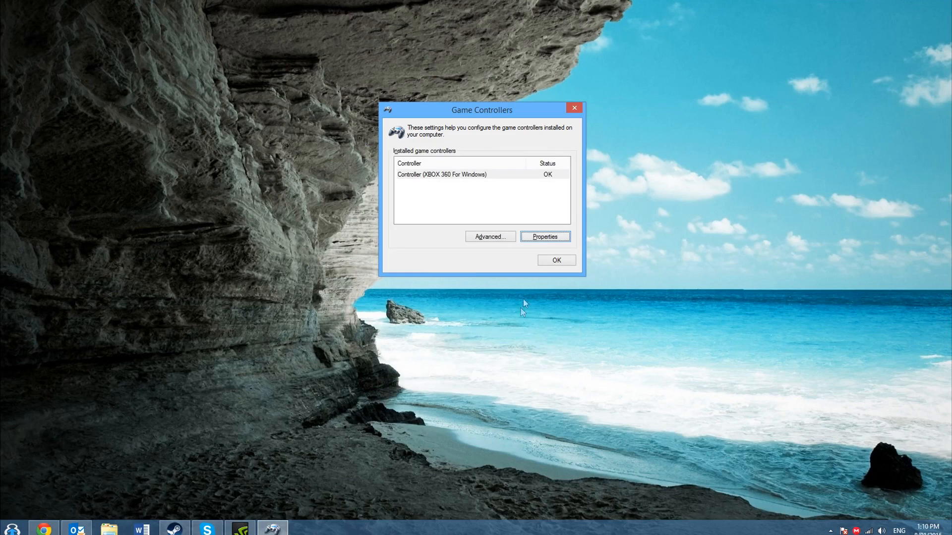
{"action": "left_click", "coordinate": [549, 261]}
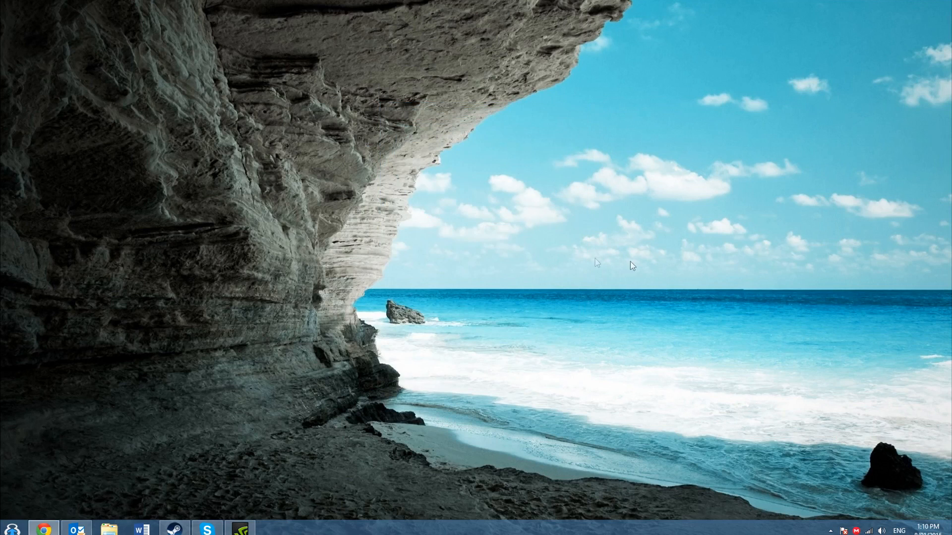